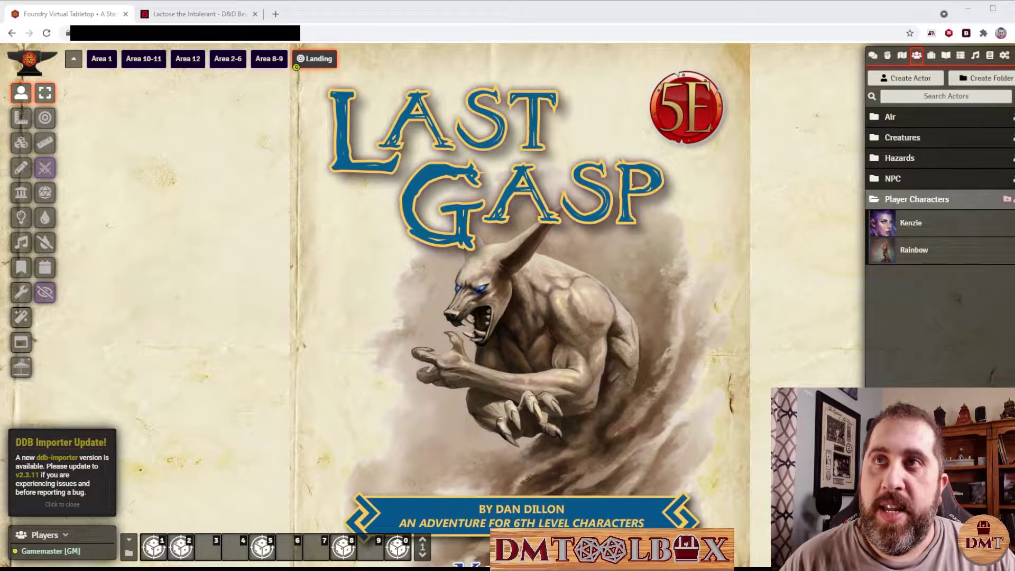
Create a placeholder player character actor named 'a'
{"action": "left_click", "coordinate": [1007, 199]}
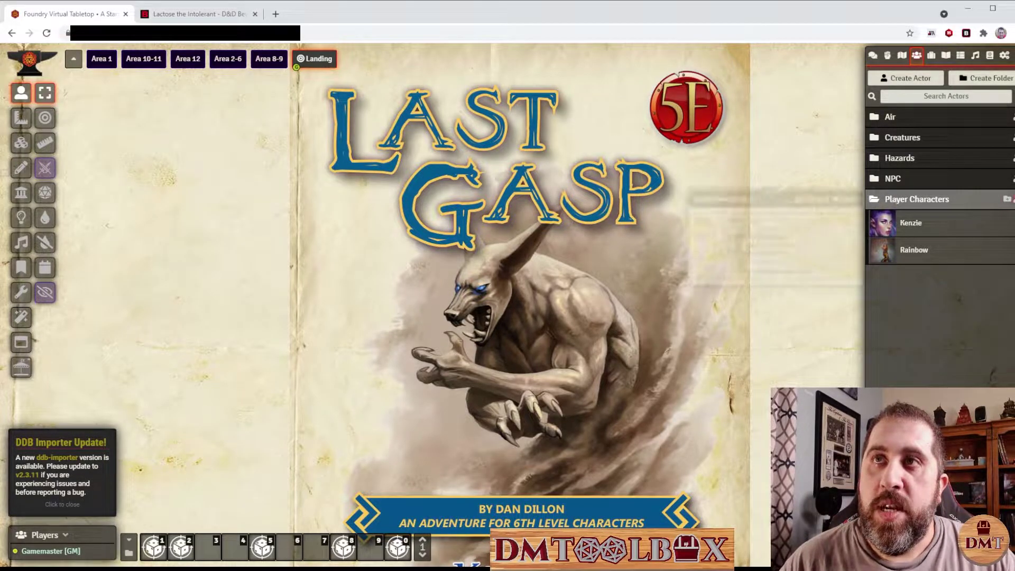
{"action": "left_click", "coordinate": [840, 216]}
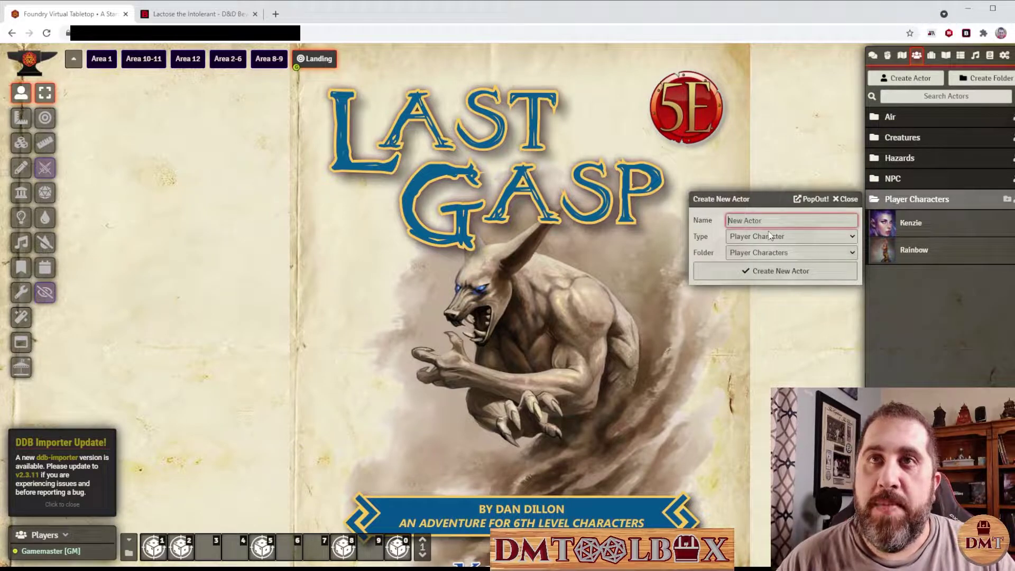
{"action": "type", "text": "a"}
{"action": "left_click", "coordinate": [791, 272]}
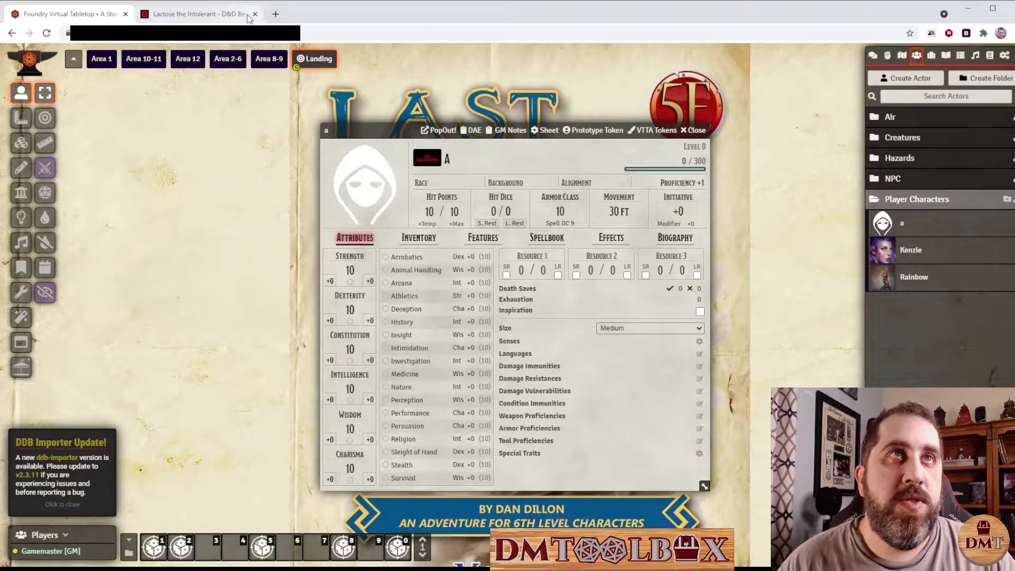
Copy the D&D Beyond character page URL and open the DDB import for actor 'a'
{"action": "left_click", "coordinate": [228, 13]}
{"action": "left_click", "coordinate": [274, 31]}
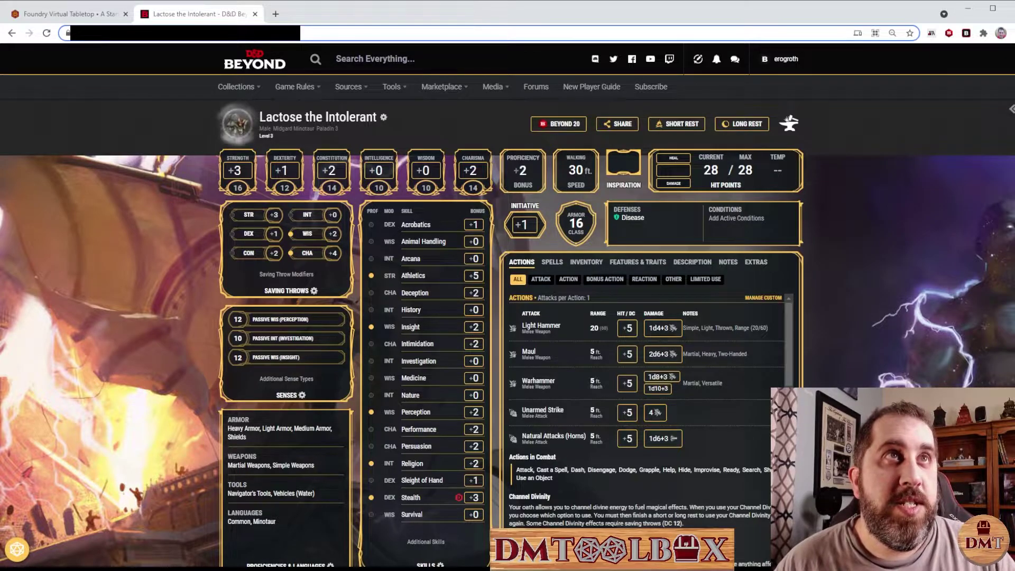
{"action": "left_click", "coordinate": [68, 14]}
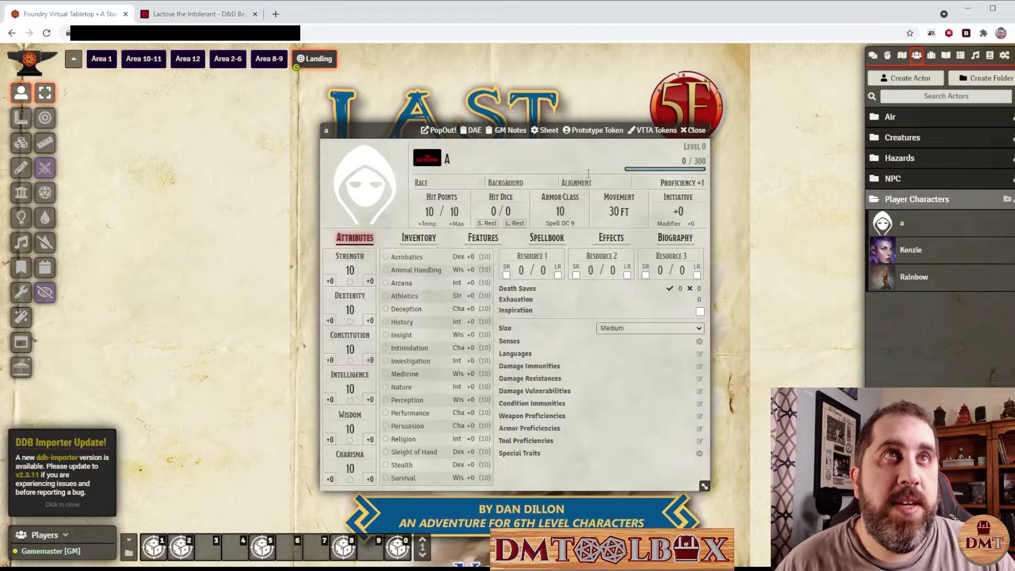
{"action": "left_click", "coordinate": [427, 157]}
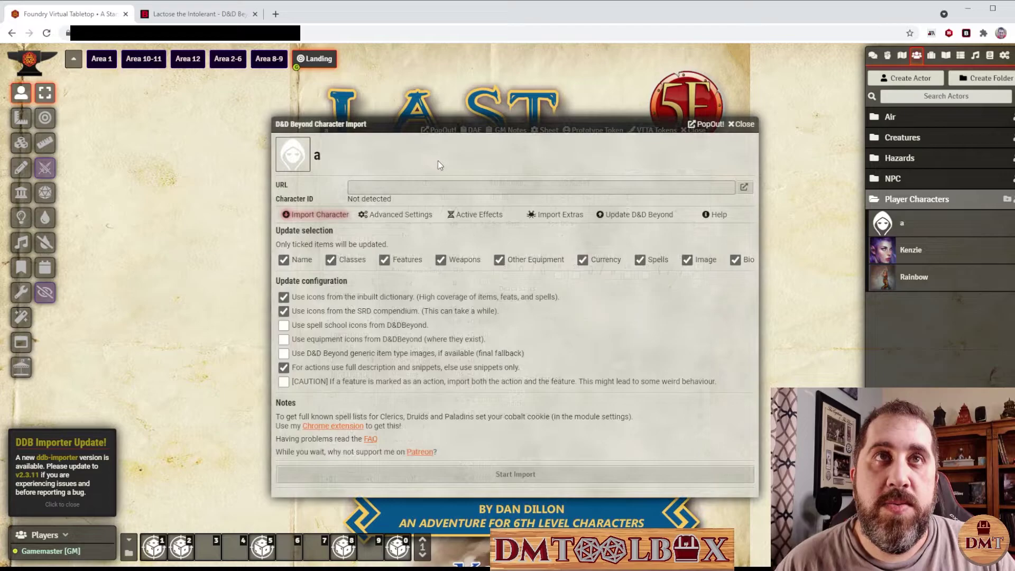
Paste the D&D Beyond character URL, run the import, and dismiss the saved-image notifications
{"action": "left_click", "coordinate": [437, 185]}
{"action": "type", "text": "https://www.dndbeyond.com/profile/erogroth/characters/54038434"}
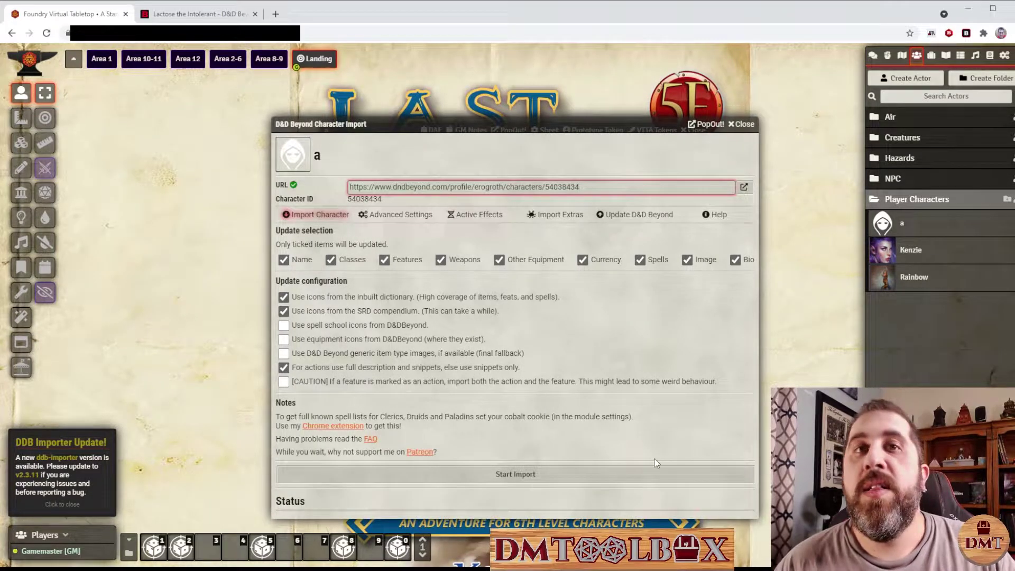
{"action": "left_click", "coordinate": [632, 469]}
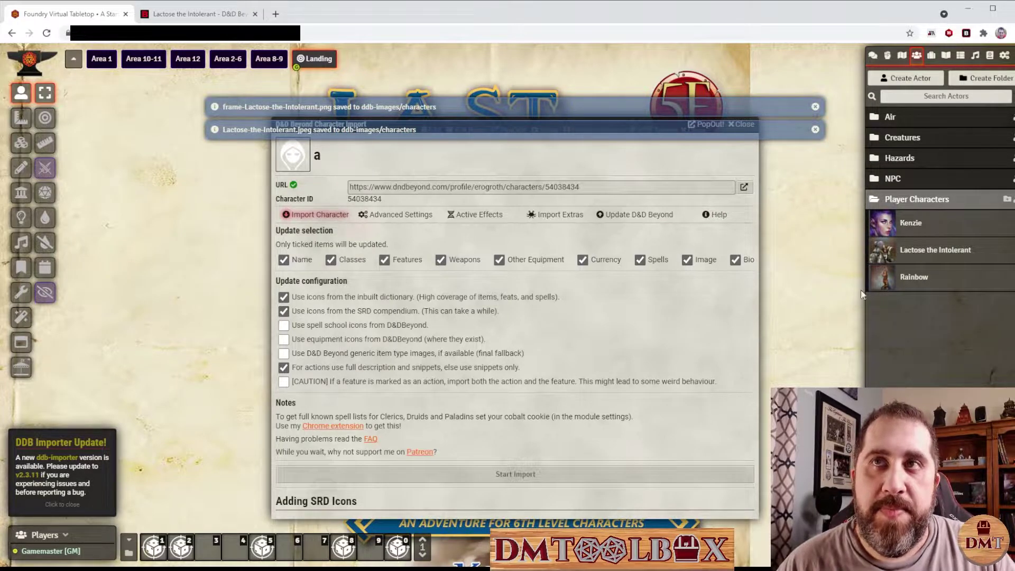
{"action": "left_click", "coordinate": [816, 129]}
{"action": "left_click", "coordinate": [810, 109]}
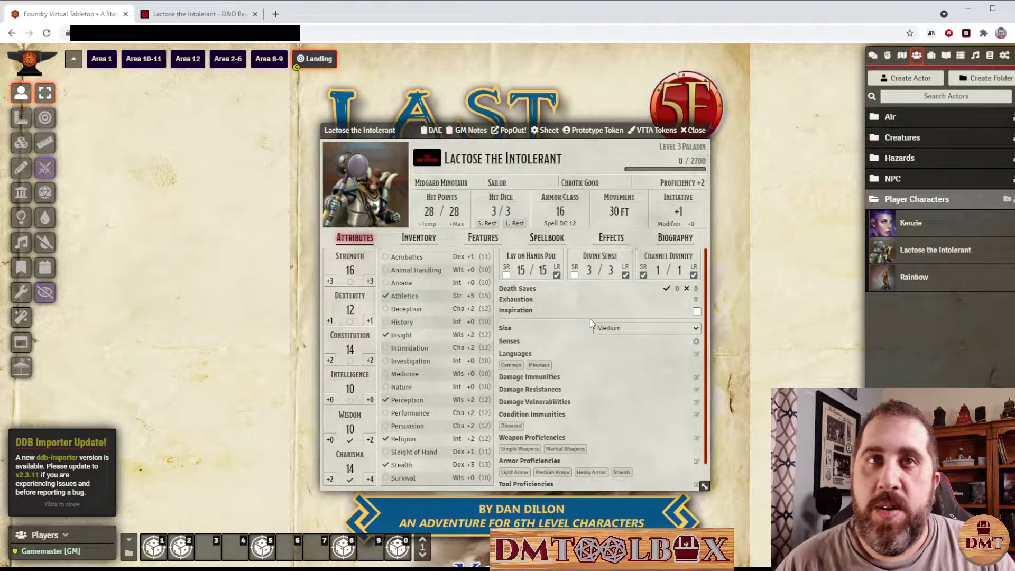
{"action": "left_click", "coordinate": [483, 243]}
{"action": "left_click", "coordinate": [419, 243]}
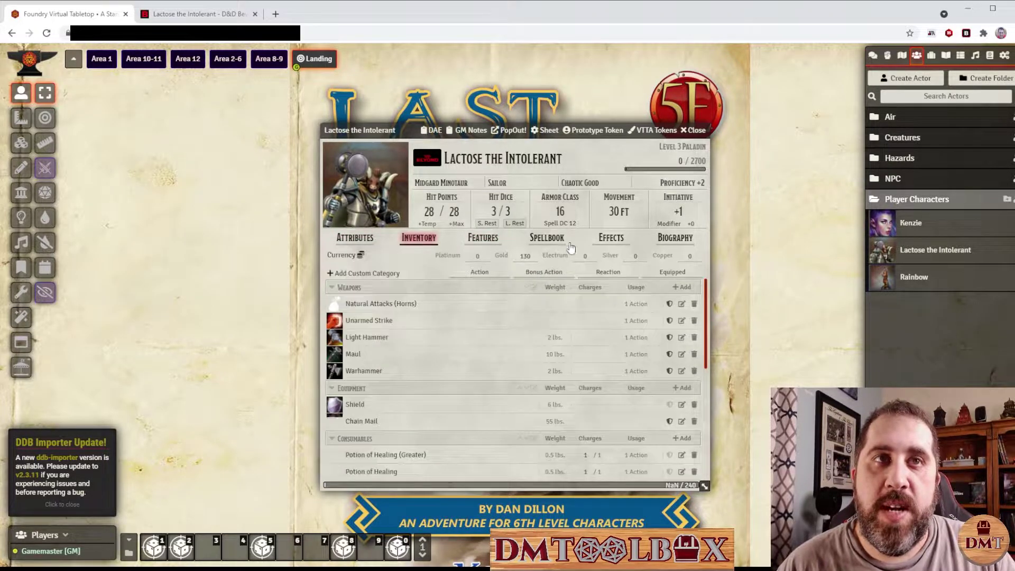
{"action": "left_click", "coordinate": [547, 239]}
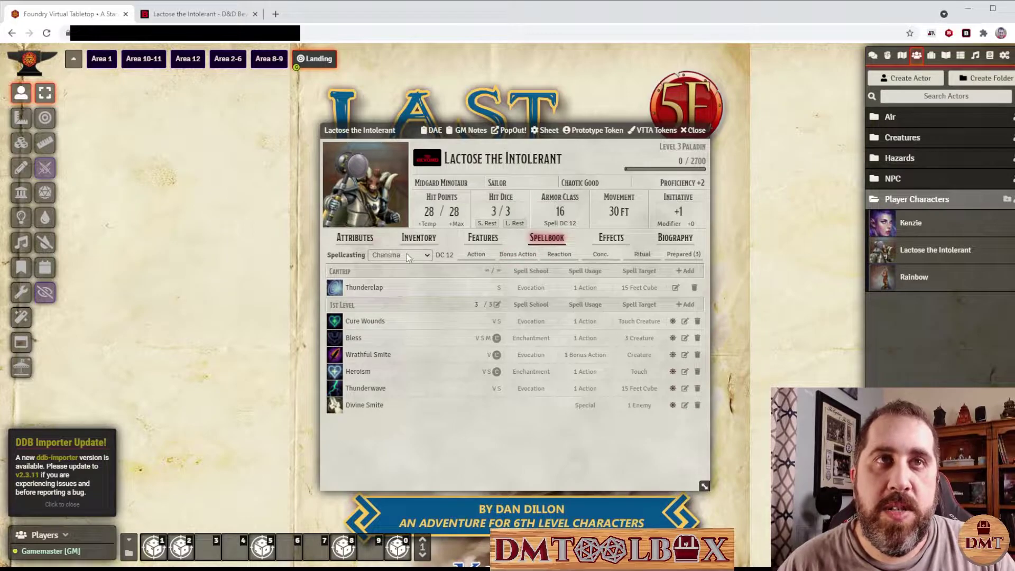
{"action": "left_click", "coordinate": [355, 238]}
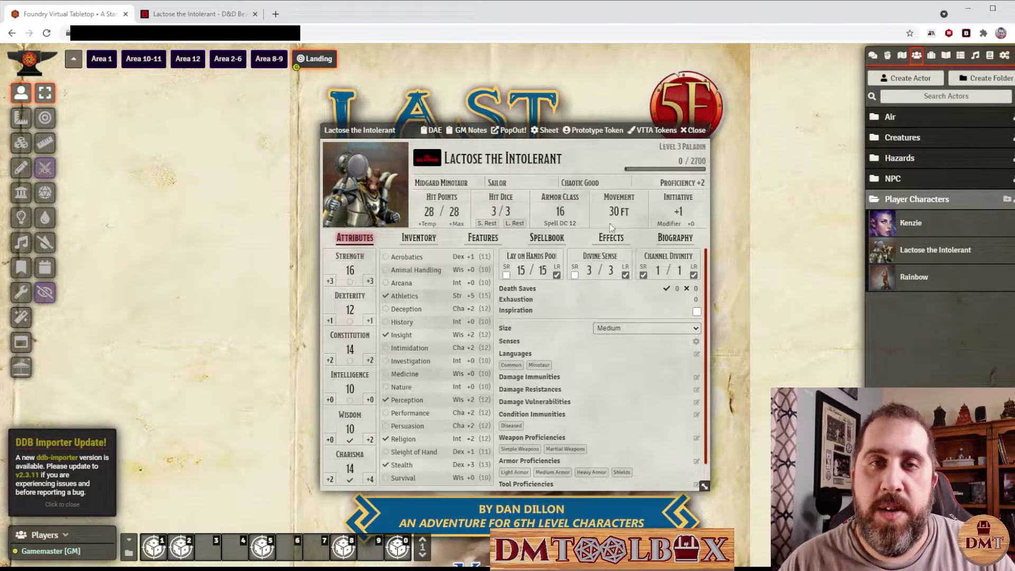
Save Lactose's token with the brown background layer hidden, then close the character sheet
{"action": "left_click", "coordinate": [670, 131]}
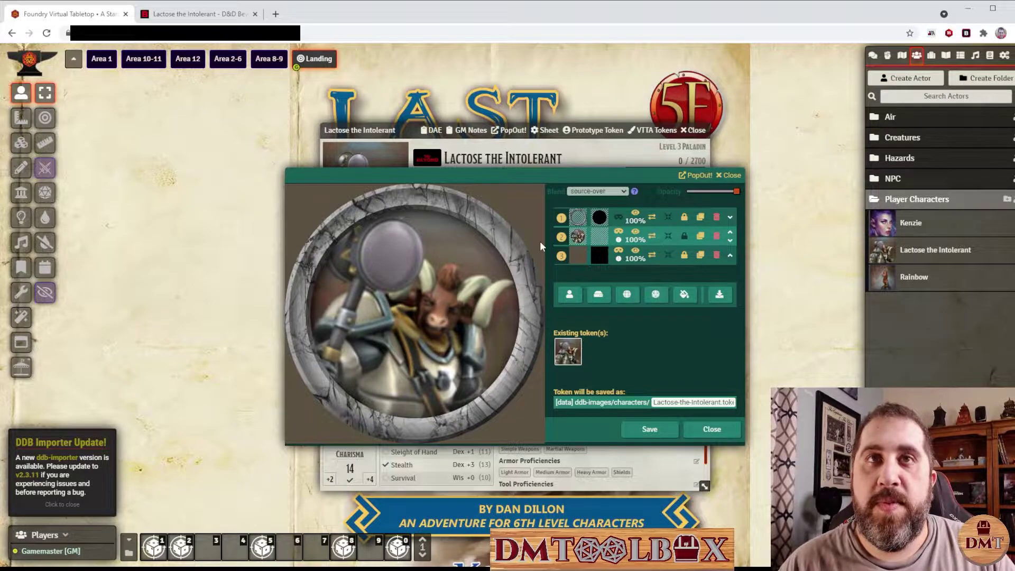
{"action": "left_click", "coordinate": [634, 251]}
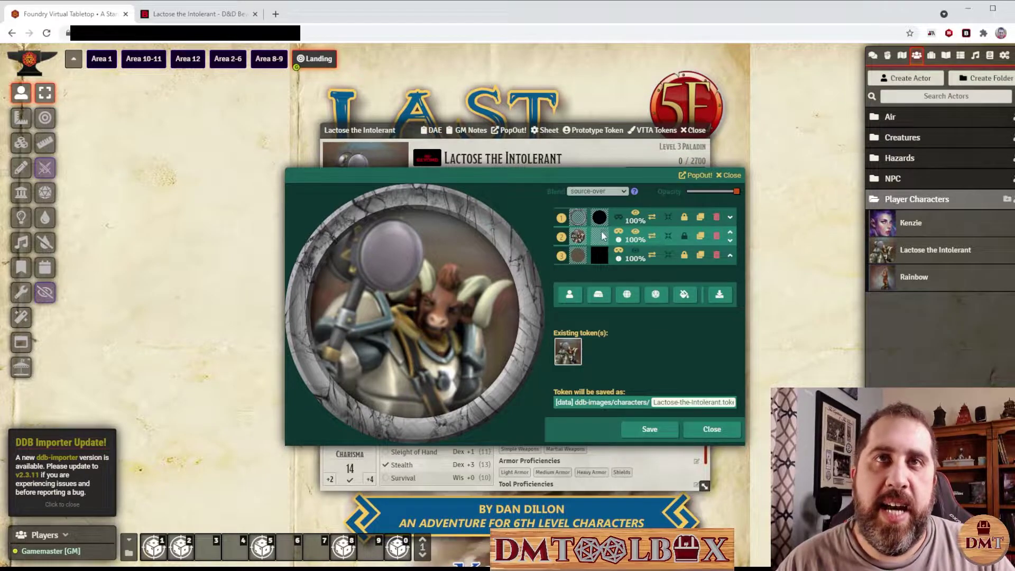
{"action": "left_click", "coordinate": [644, 433]}
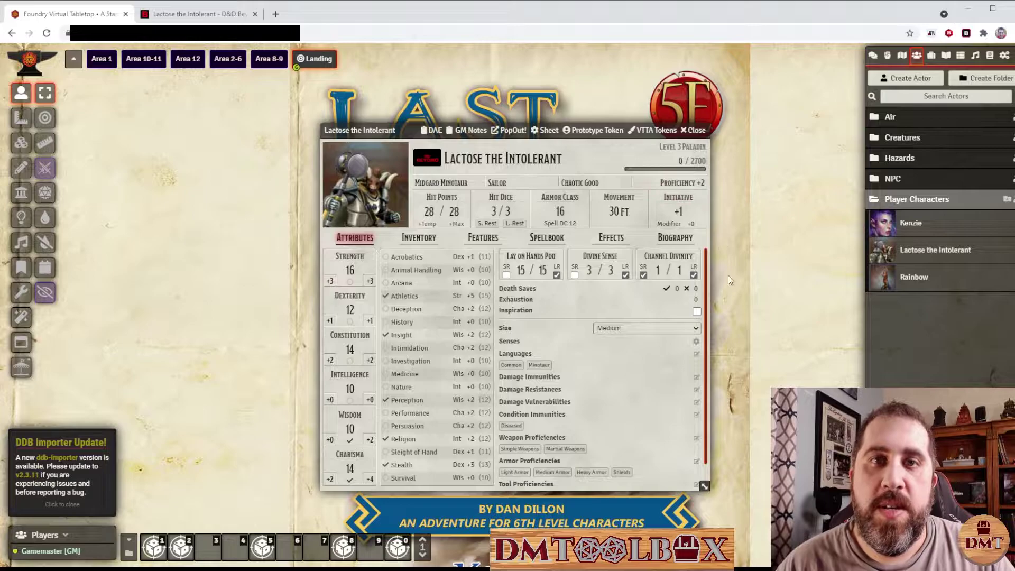
{"action": "left_click", "coordinate": [695, 131]}
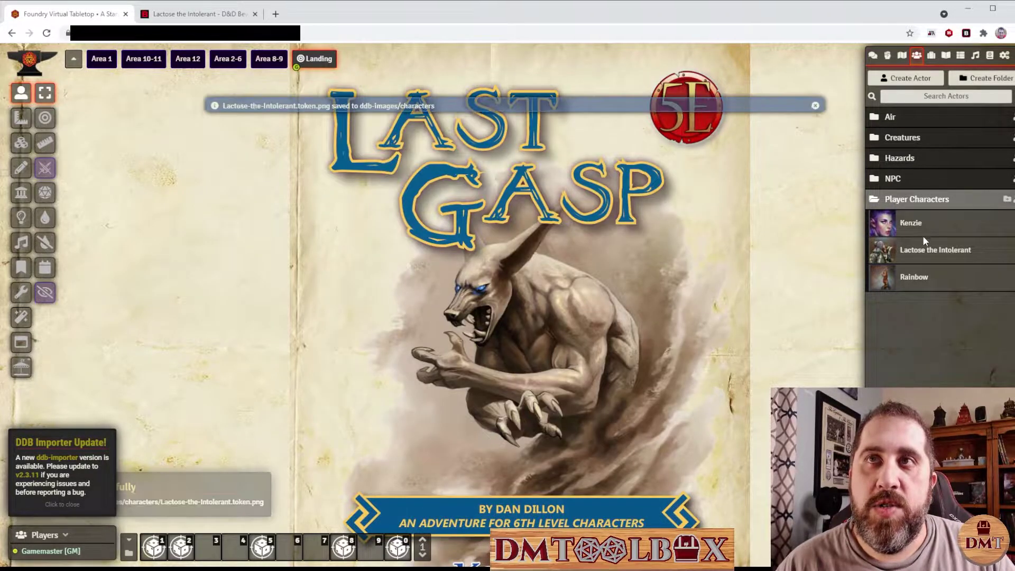
Drop a test Lactose token on the landing scene, then delete it
{"action": "left_click_drag", "start_coordinate": [905, 256], "coordinate": [541, 302]}
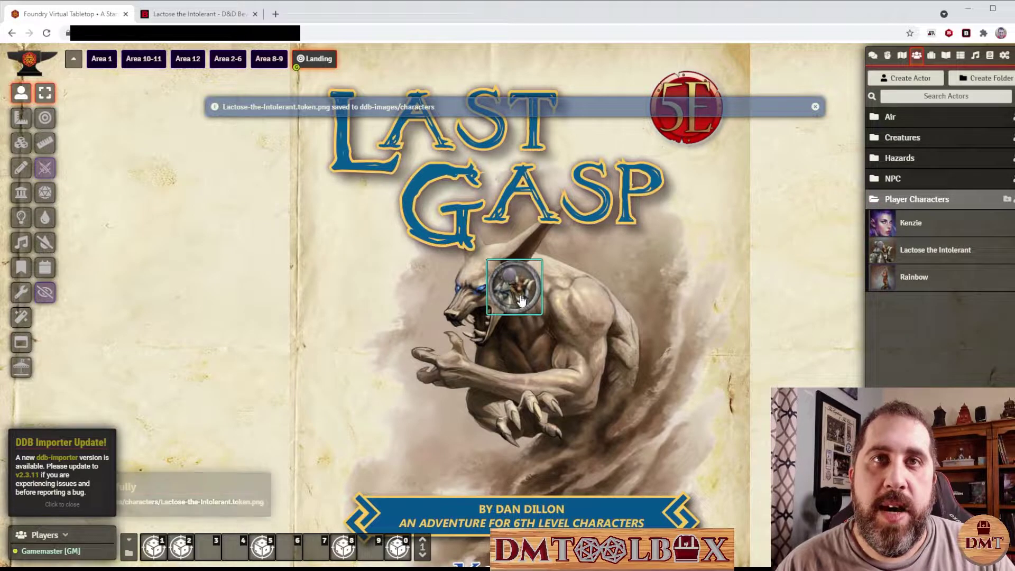
{"action": "left_click", "coordinate": [521, 298]}
{"action": "key", "text": "Delete"}
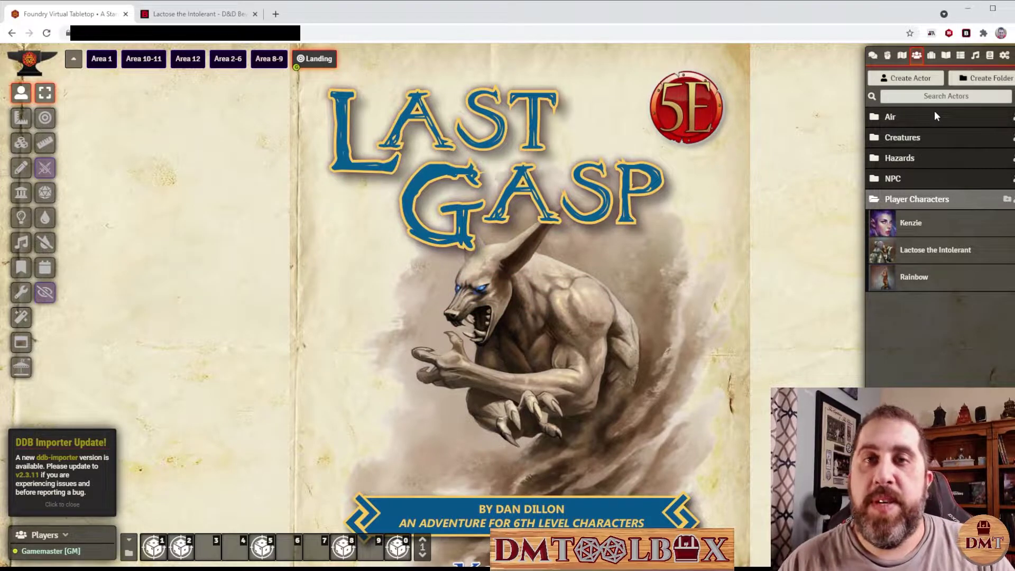
Check the combat tracker and chat sidebar tabs, then switch to the Area 1 scene
{"action": "left_click", "coordinate": [890, 56]}
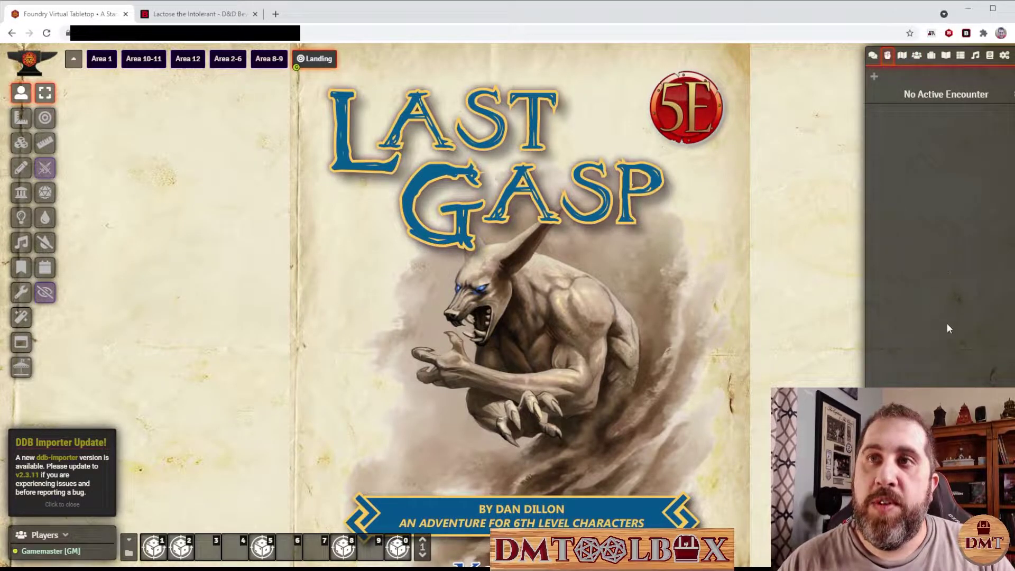
{"action": "left_click", "coordinate": [871, 56]}
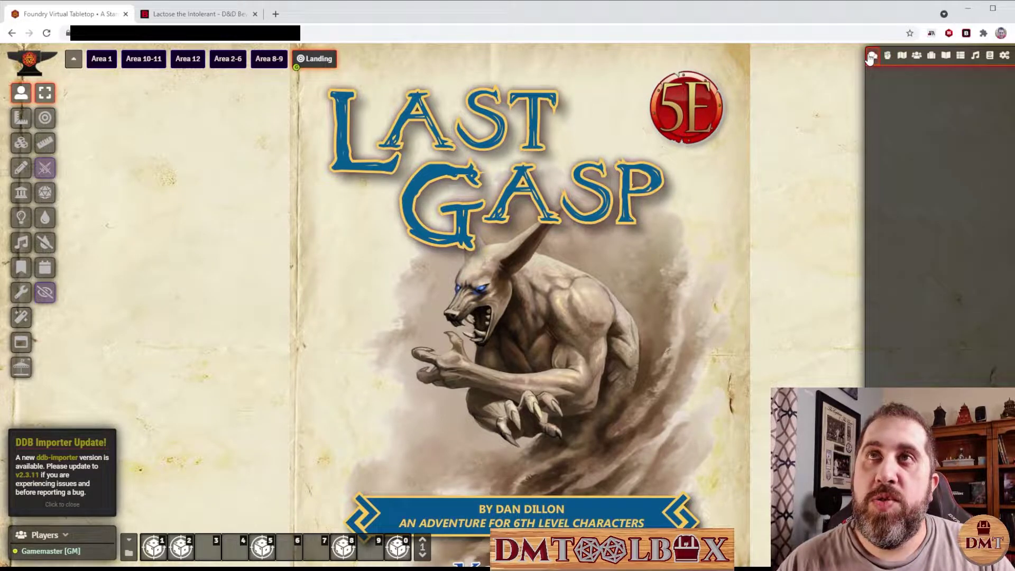
{"action": "left_click", "coordinate": [917, 56]}
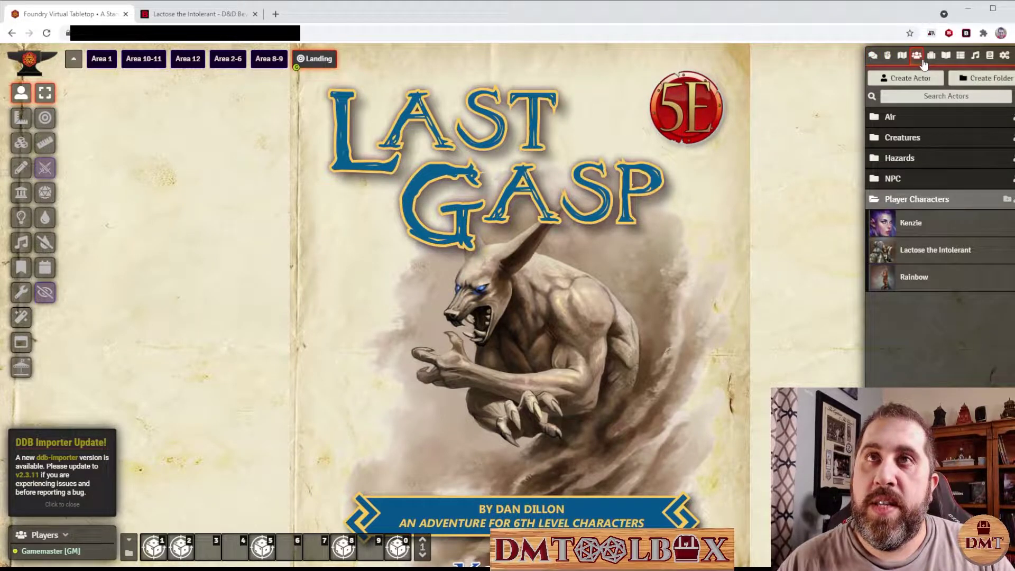
{"action": "left_click", "coordinate": [104, 60]}
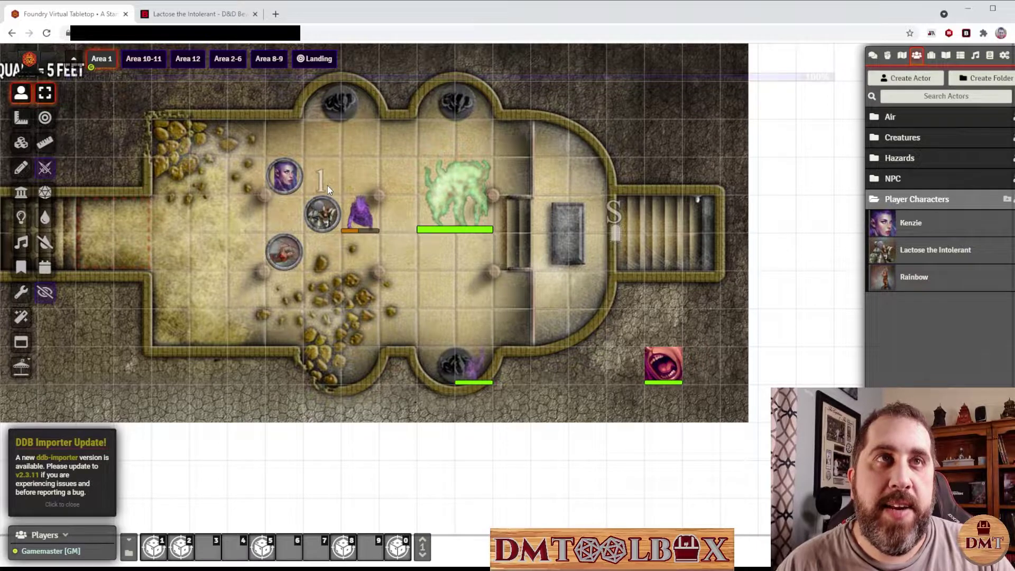
Replace the old Lactose token with a fresh one beside Kenzie and Rainbow
{"action": "left_click", "coordinate": [337, 214]}
{"action": "key", "text": "Delete"}
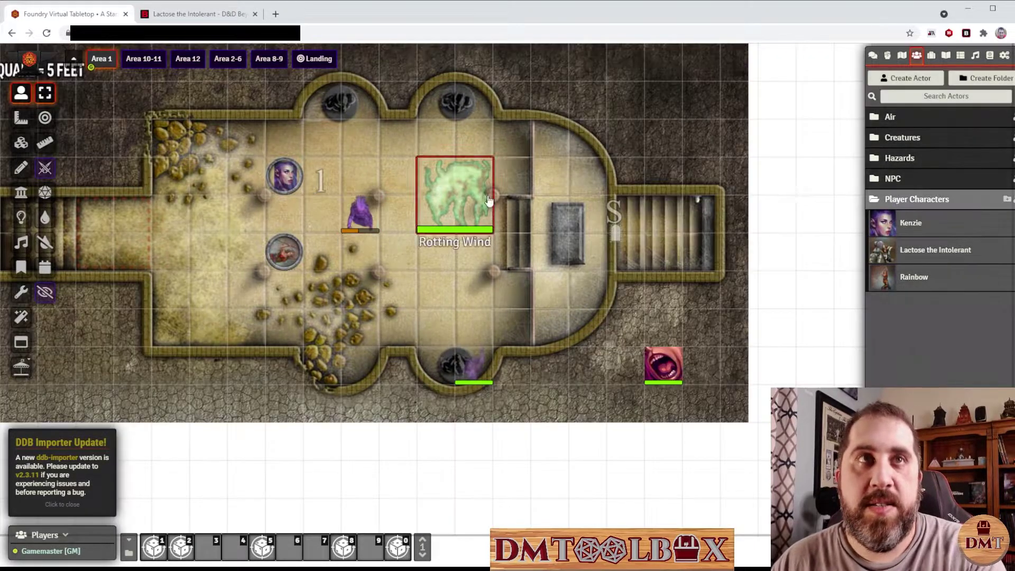
{"action": "left_click_drag", "start_coordinate": [918, 256], "coordinate": [322, 214]}
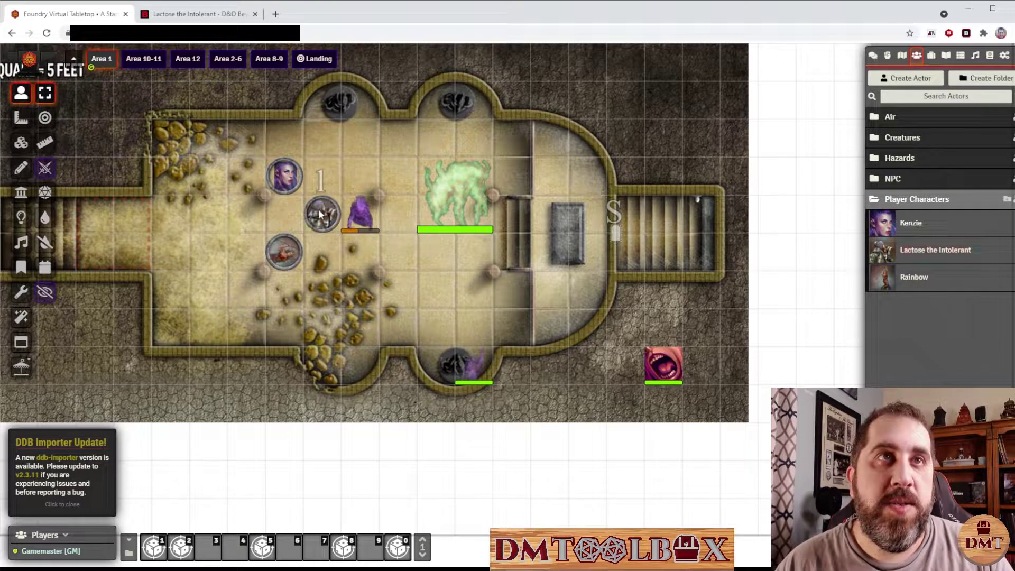
Move the lower Specter up near Lactose
{"action": "left_click", "coordinate": [362, 213]}
{"action": "right_click", "coordinate": [361, 212]}
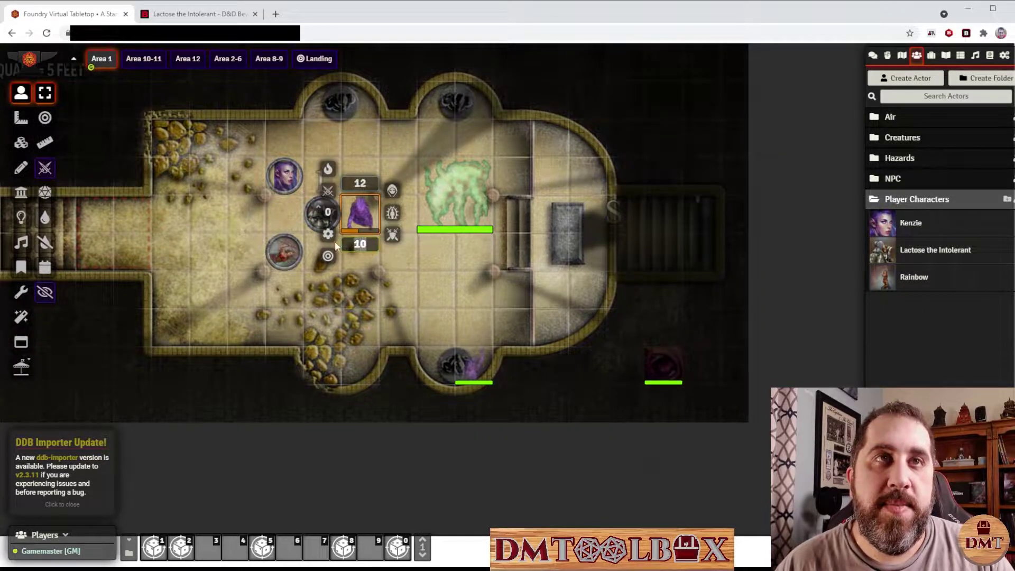
{"action": "left_click", "coordinate": [346, 196]}
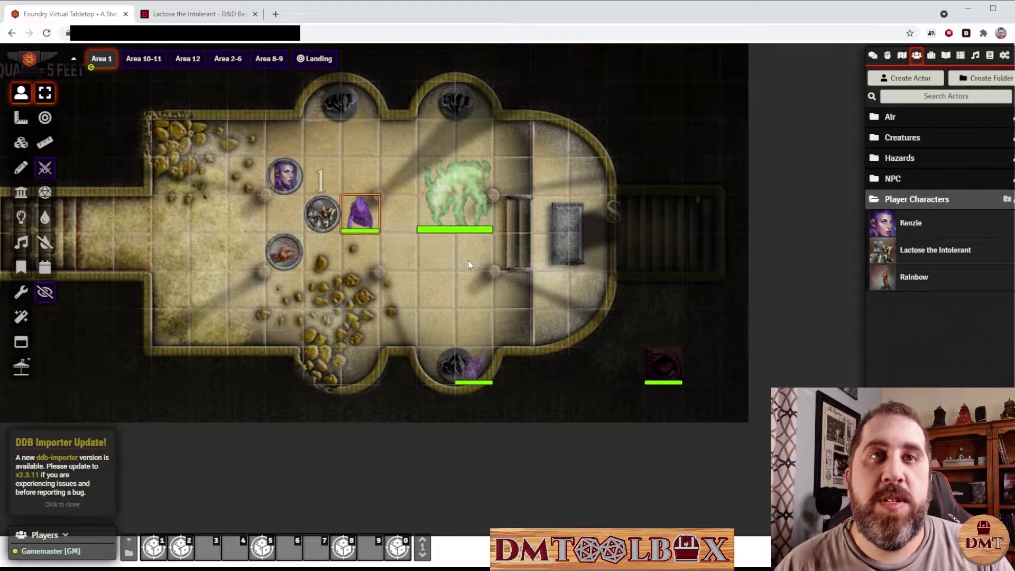
{"action": "left_click_drag", "start_coordinate": [474, 364], "coordinate": [399, 245]}
Box-select the party and nearby monsters and add them to combat
{"action": "left_click_drag", "start_coordinate": [523, 291], "coordinate": [251, 137]}
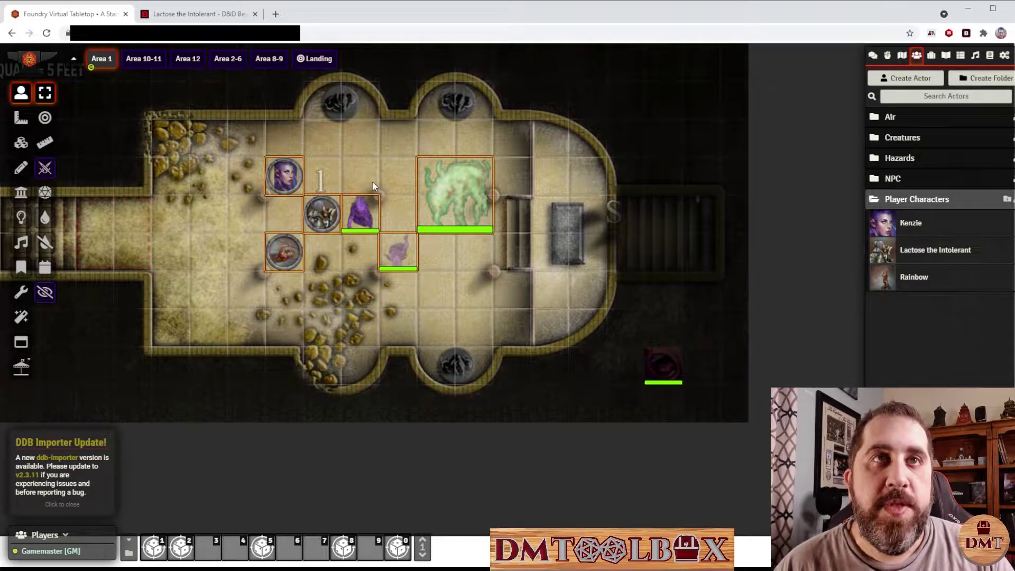
{"action": "right_click", "coordinate": [360, 212]}
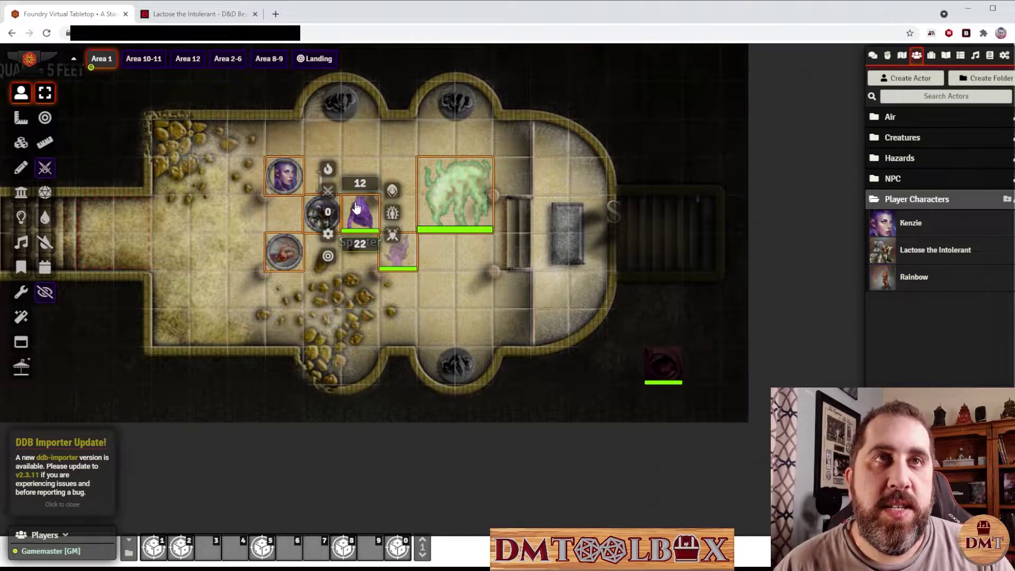
{"action": "left_click", "coordinate": [394, 236]}
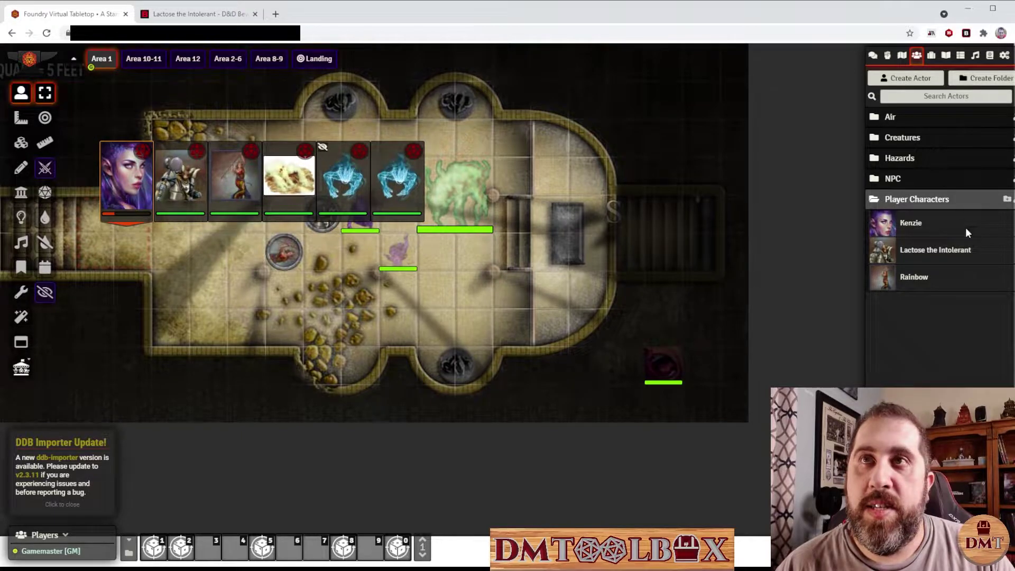
Review the six combatants in Encounter 1/1, like Specter at 22/22, then show the chat log
{"action": "left_click", "coordinate": [887, 55]}
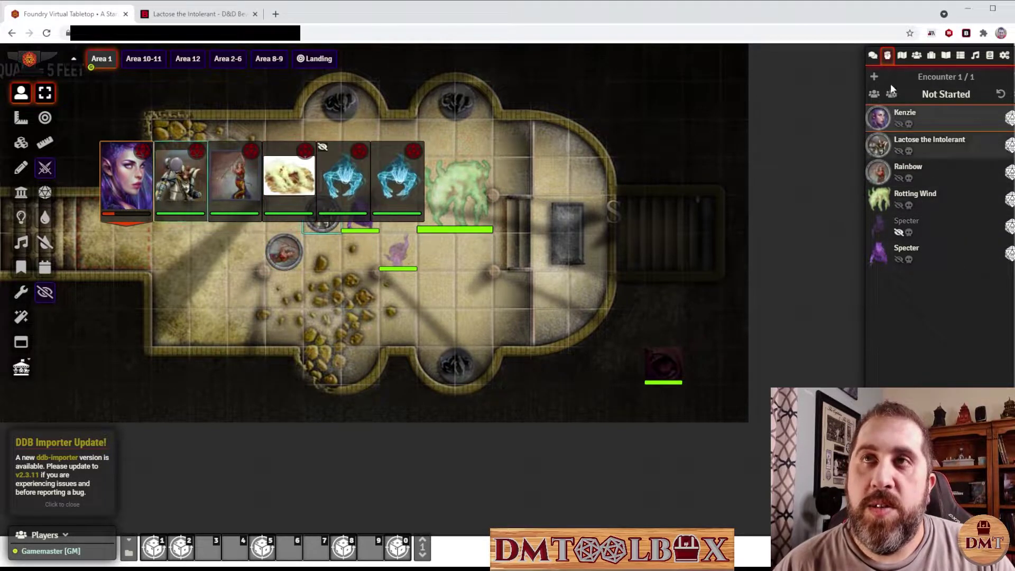
{"action": "left_click", "coordinate": [873, 55]}
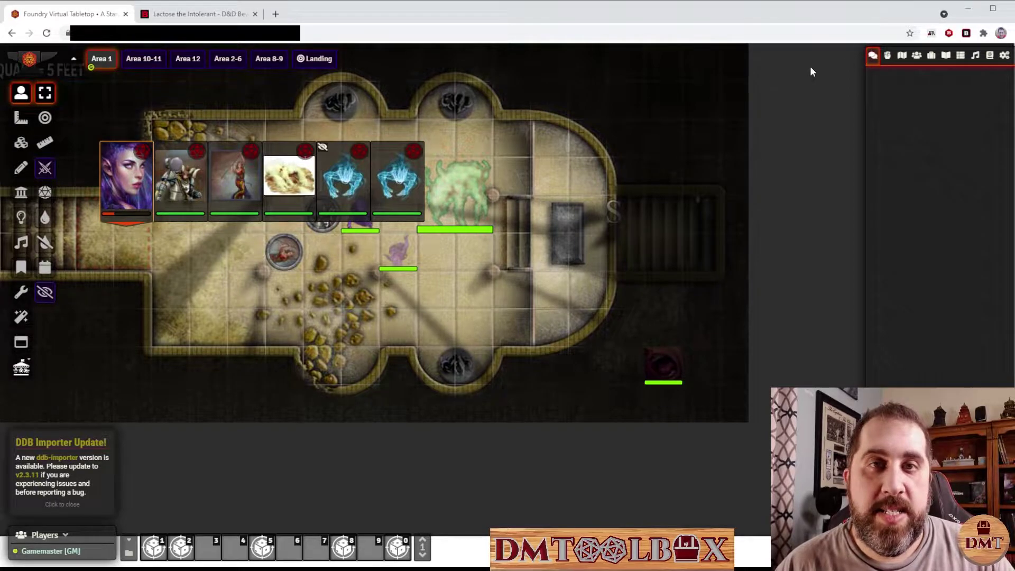
{"action": "mouse_move", "coordinate": [350, 167]}
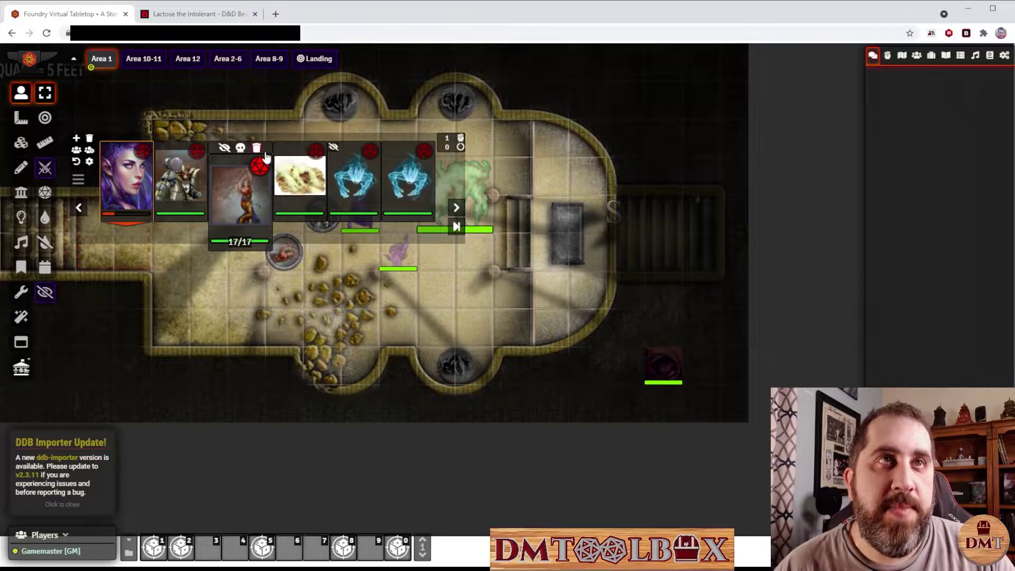
Roll initiative for all combatants and begin combat, with Rainbow first at 18
{"action": "left_click", "coordinate": [81, 152]}
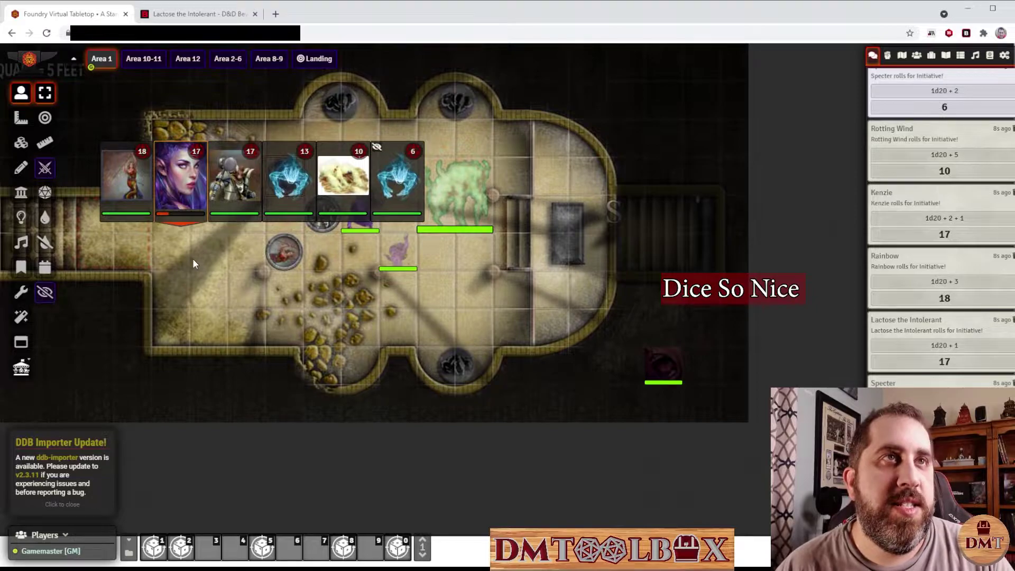
{"action": "mouse_move", "coordinate": [300, 168]}
{"action": "mouse_move", "coordinate": [105, 190]}
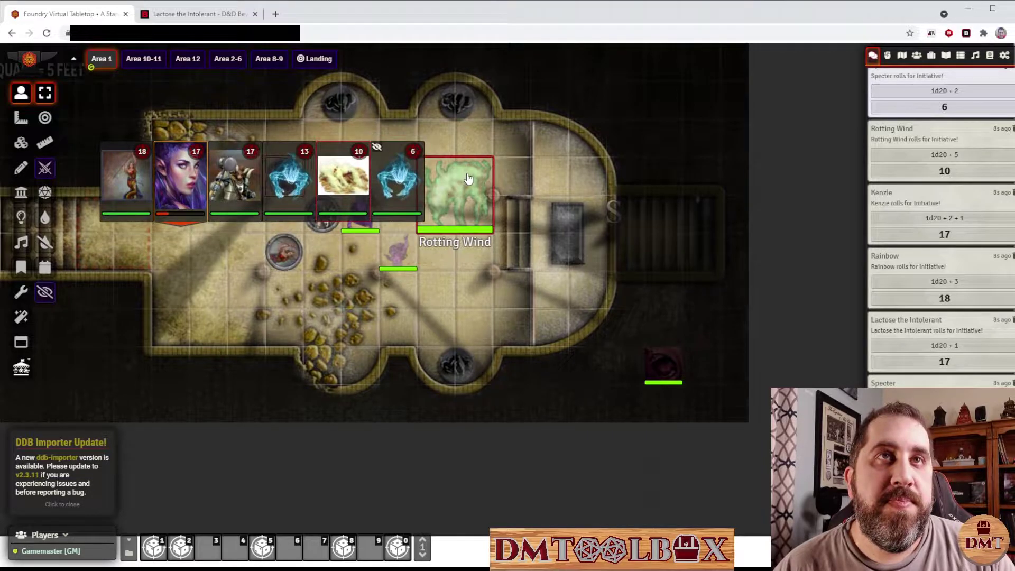
{"action": "mouse_move", "coordinate": [420, 148]}
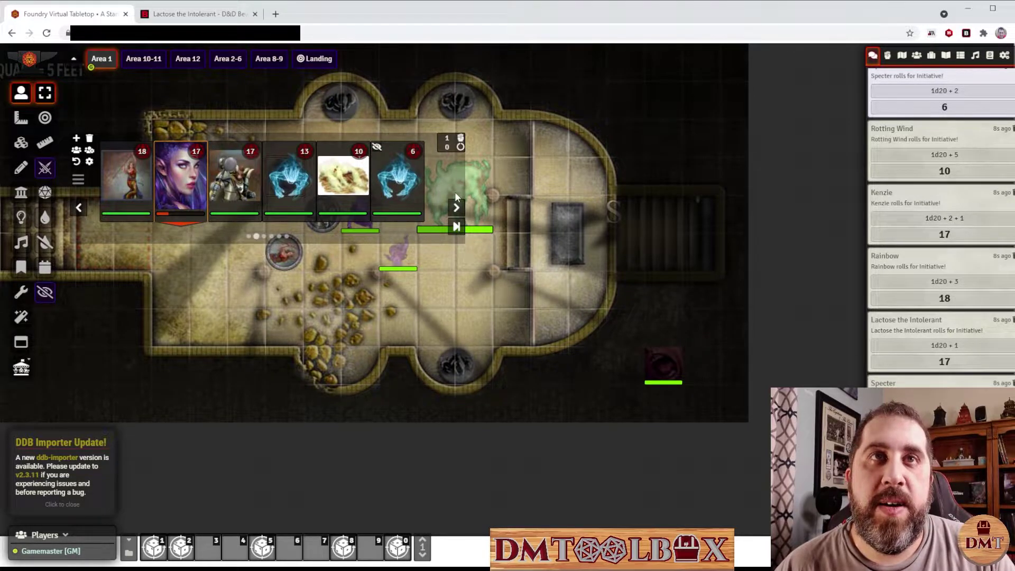
{"action": "left_click", "coordinate": [456, 210]}
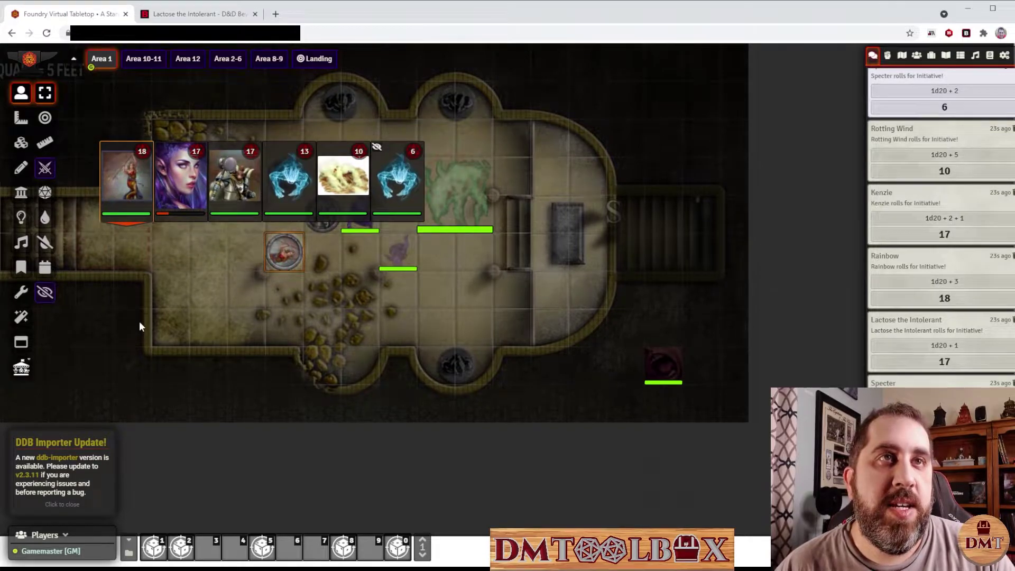
{"action": "mouse_move", "coordinate": [137, 225]}
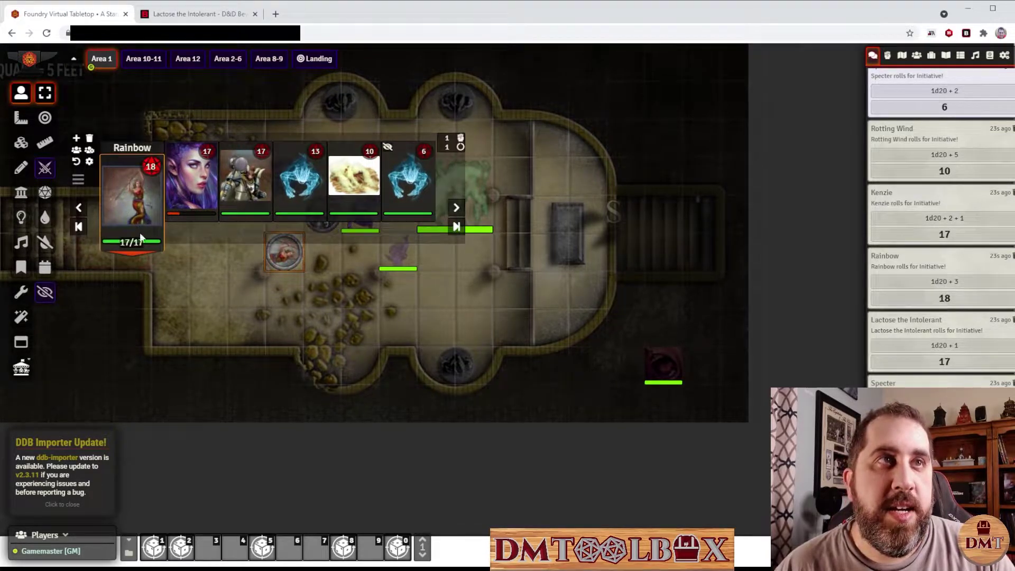
Set the combat tracker's Tracked Resource to attributes.hp.value and save the settings
{"action": "left_click", "coordinate": [89, 161]}
{"action": "left_click", "coordinate": [509, 290]}
{"action": "left_click", "coordinate": [526, 308]}
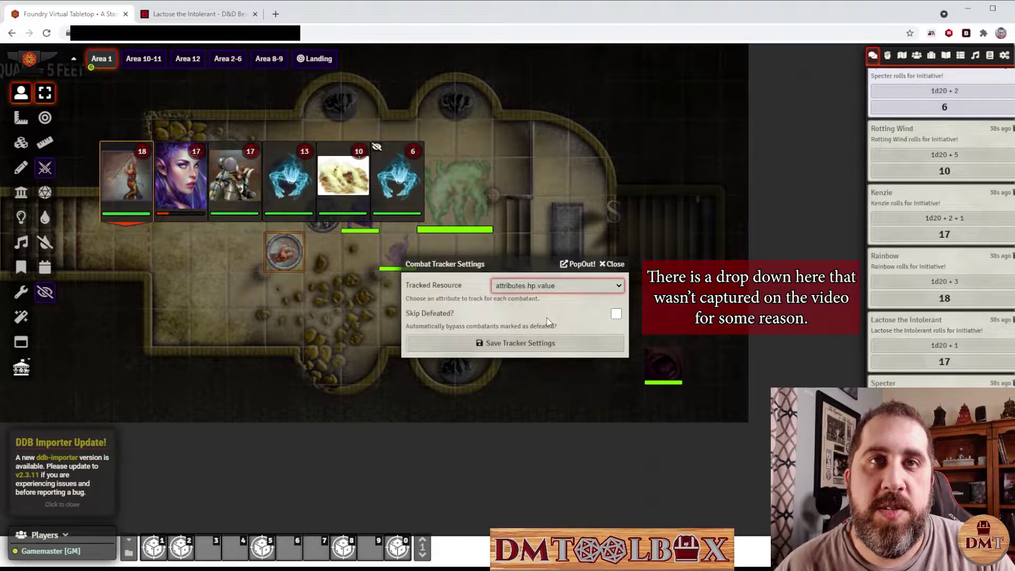
{"action": "left_click", "coordinate": [538, 344]}
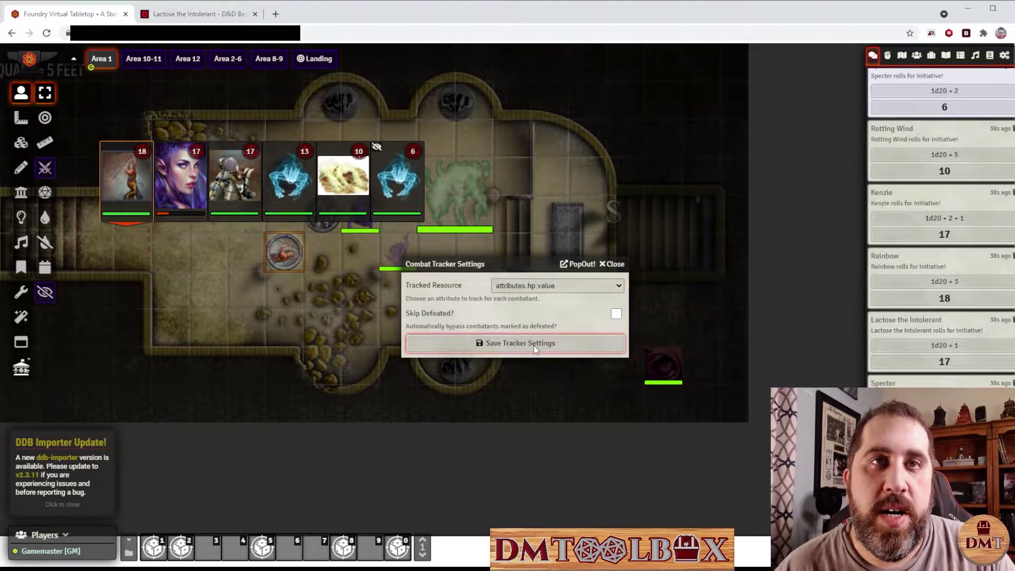
{"action": "mouse_move", "coordinate": [111, 227]}
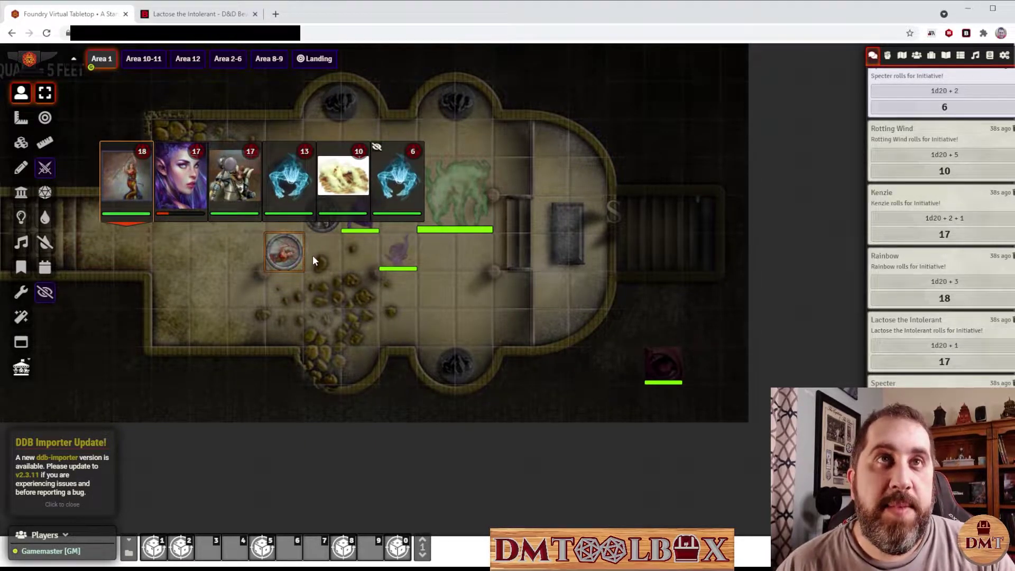
{"action": "mouse_move", "coordinate": [103, 171]}
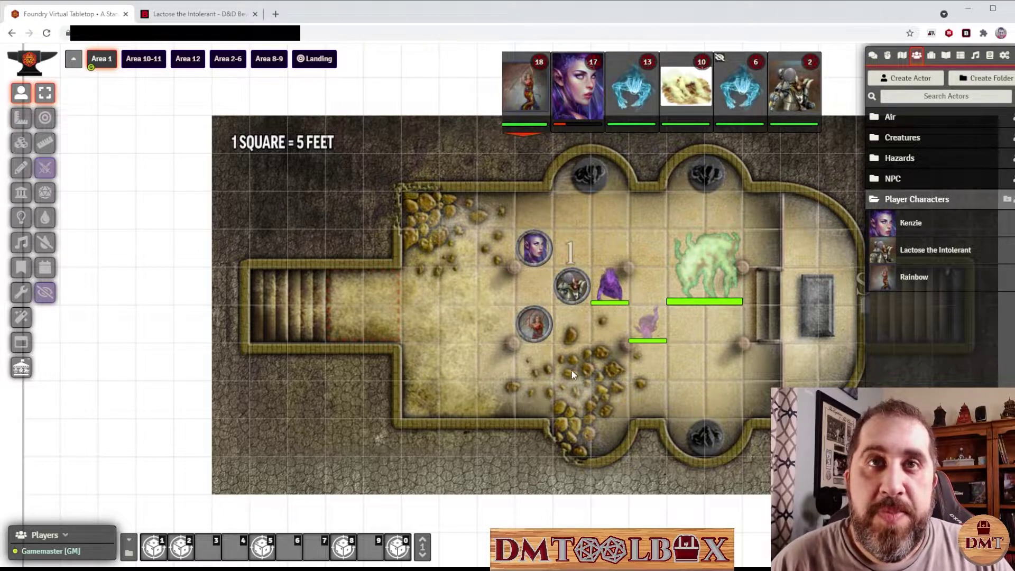
Toggle combat on Rainbow's token to show her spell, feature and reaction actions
{"action": "right_click", "coordinate": [547, 344]}
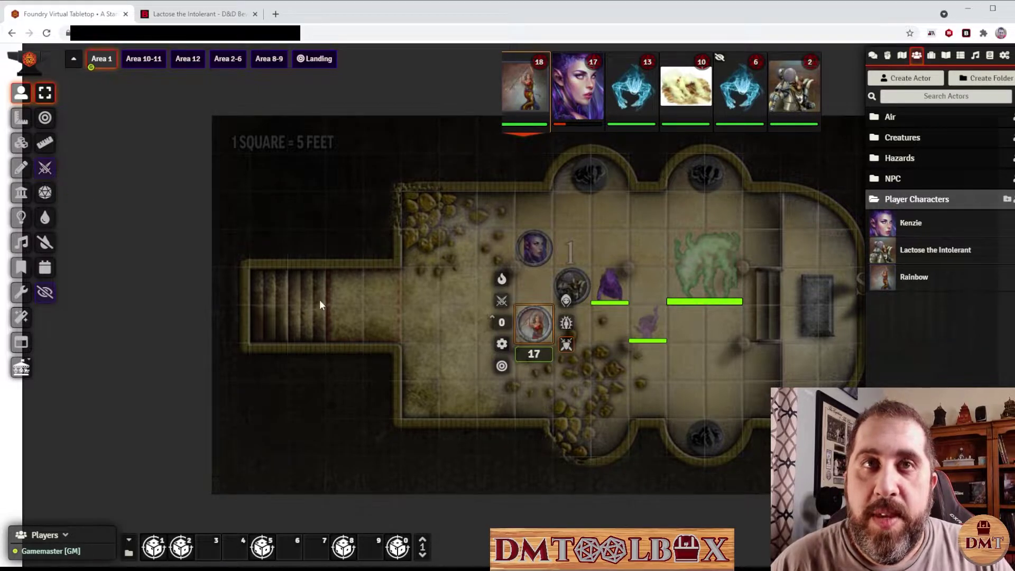
{"action": "left_click", "coordinate": [506, 305]}
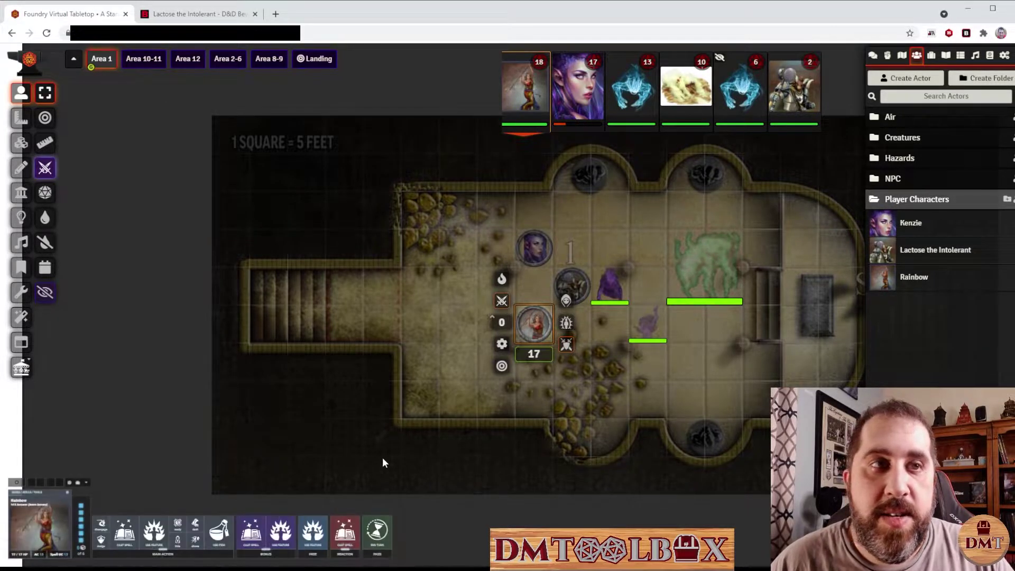
Select Kenzie, Rainbow and then Lactose the Intolerant's token
{"action": "left_click", "coordinate": [535, 254]}
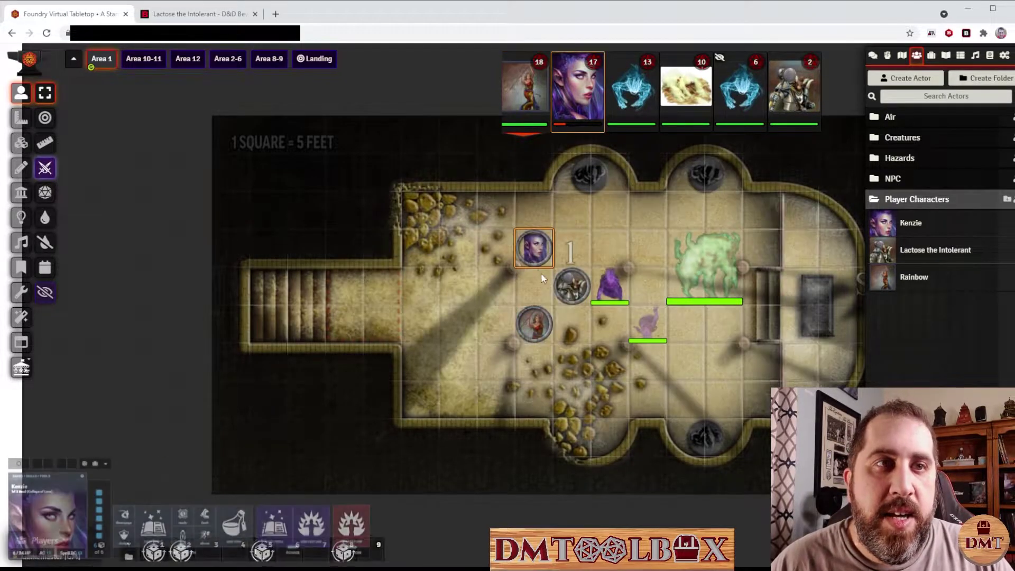
{"action": "left_click", "coordinate": [573, 286]}
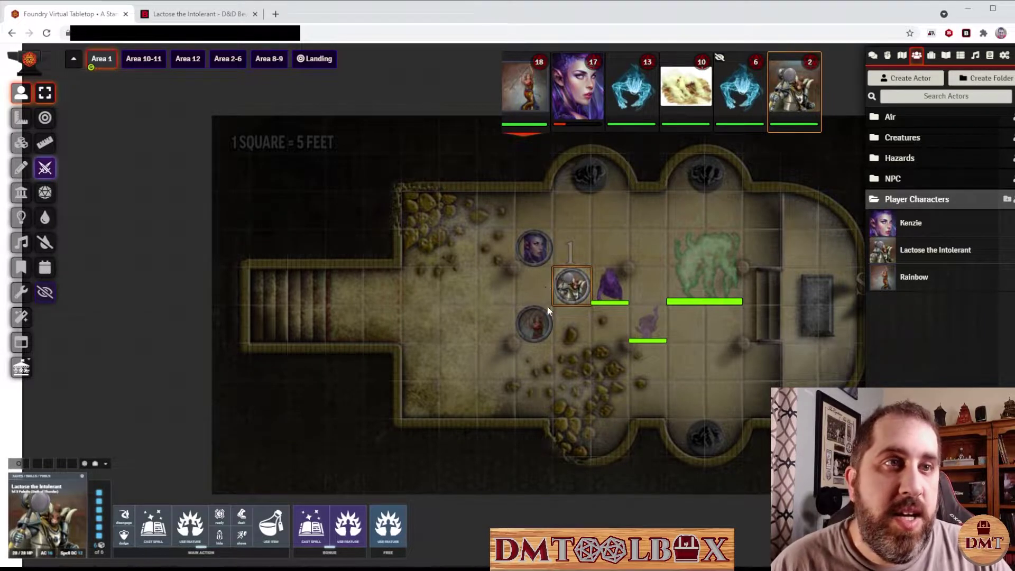
{"action": "left_click", "coordinate": [534, 323]}
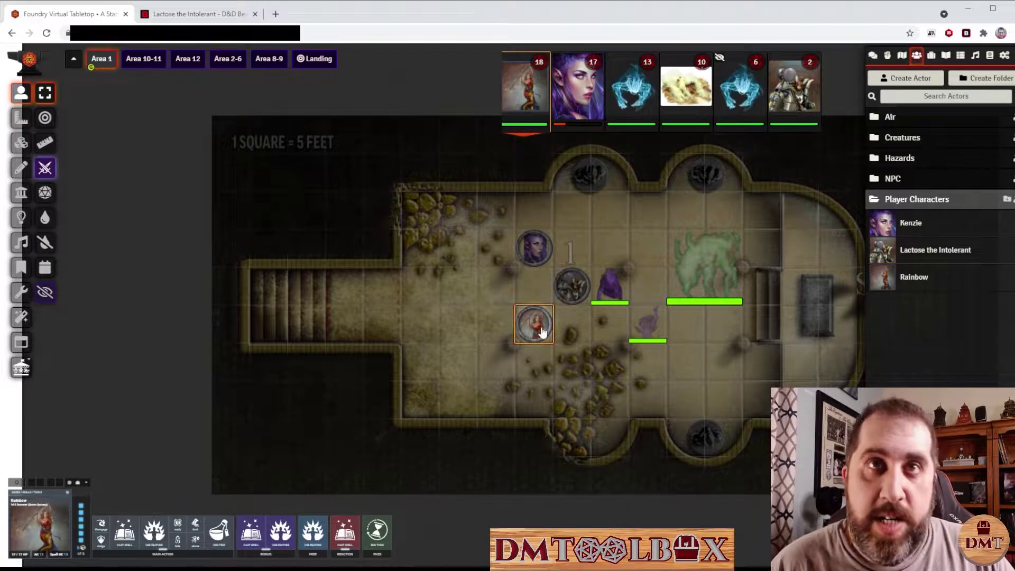
{"action": "left_click", "coordinate": [571, 286]}
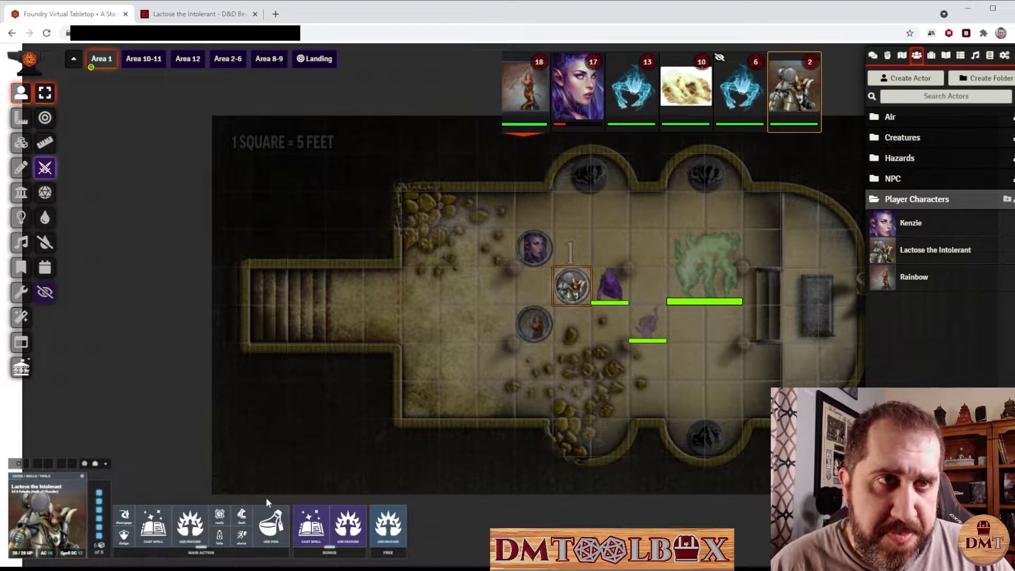
Browse Lactose's usable items, Warhammer and Maul, and attack with the Maul
{"action": "left_click", "coordinate": [276, 521]}
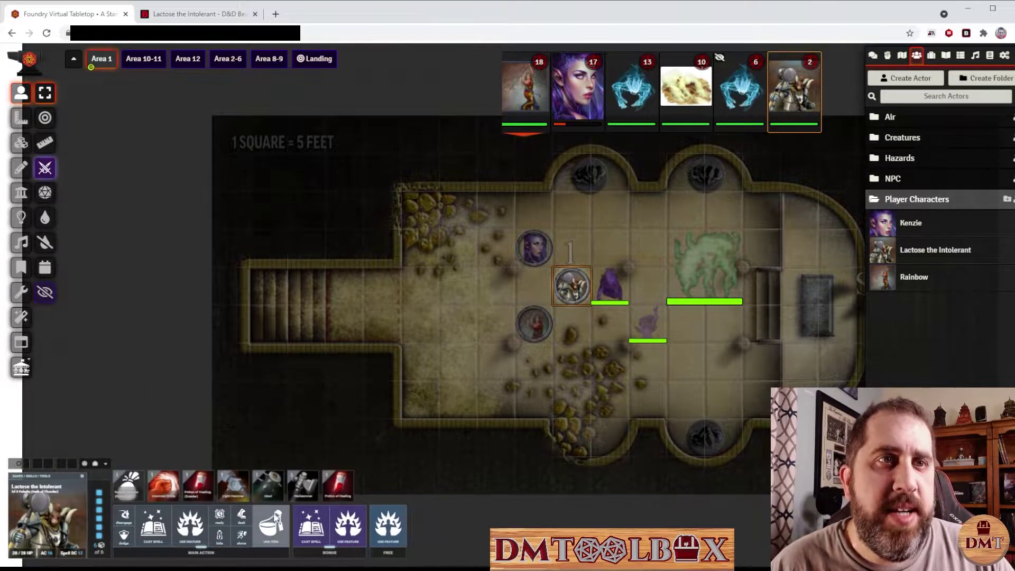
{"action": "mouse_move", "coordinate": [319, 493]}
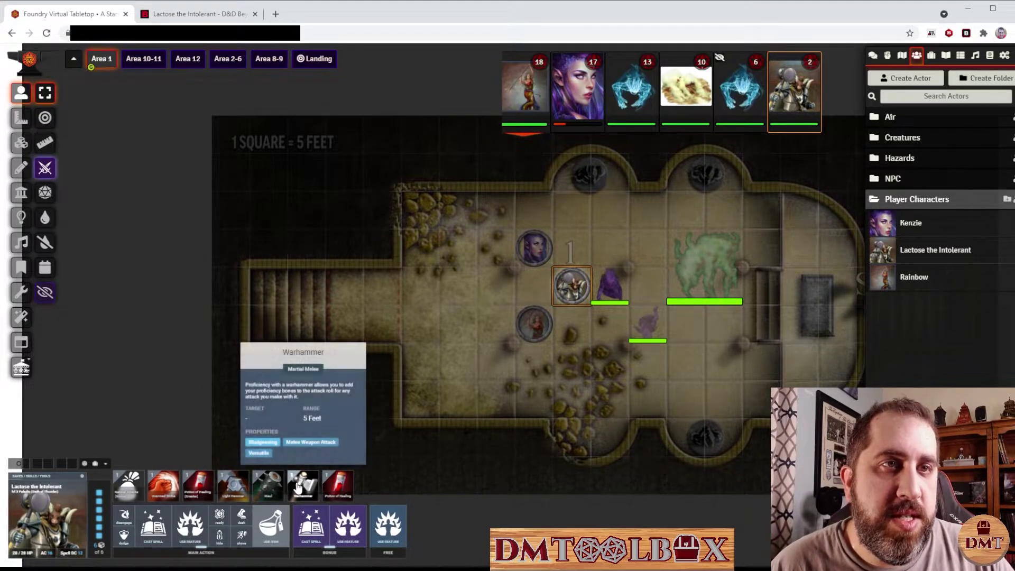
{"action": "mouse_move", "coordinate": [266, 485]}
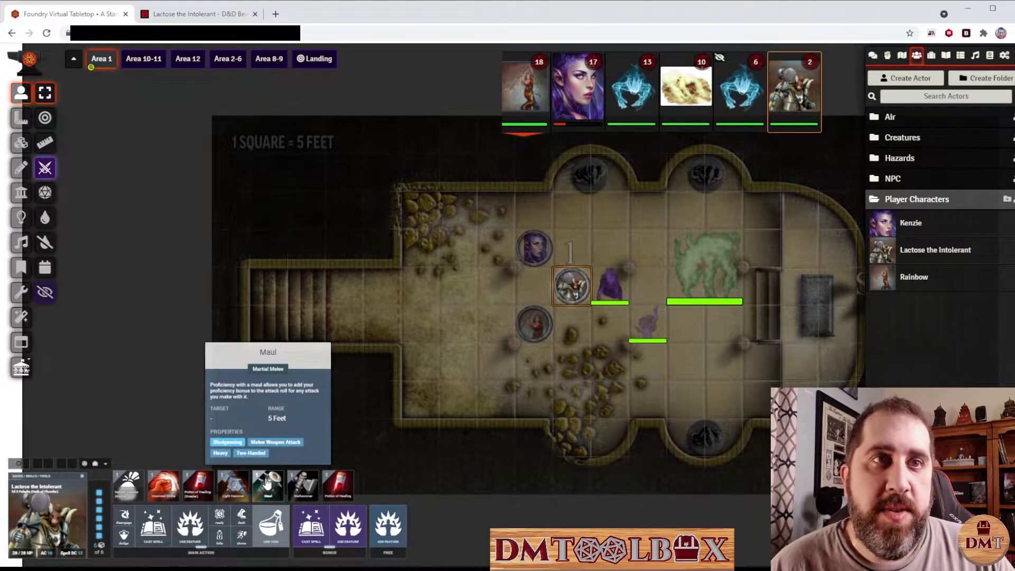
{"action": "left_click", "coordinate": [266, 486]}
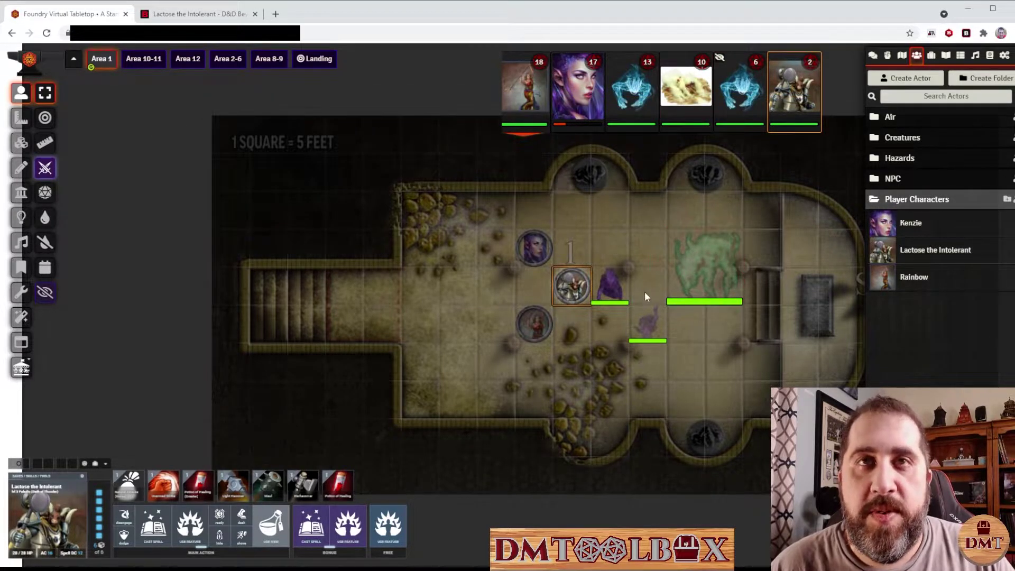
Target the Specter, then roll Lactose's Maul attack normally and check the chat result
{"action": "right_click", "coordinate": [607, 292]}
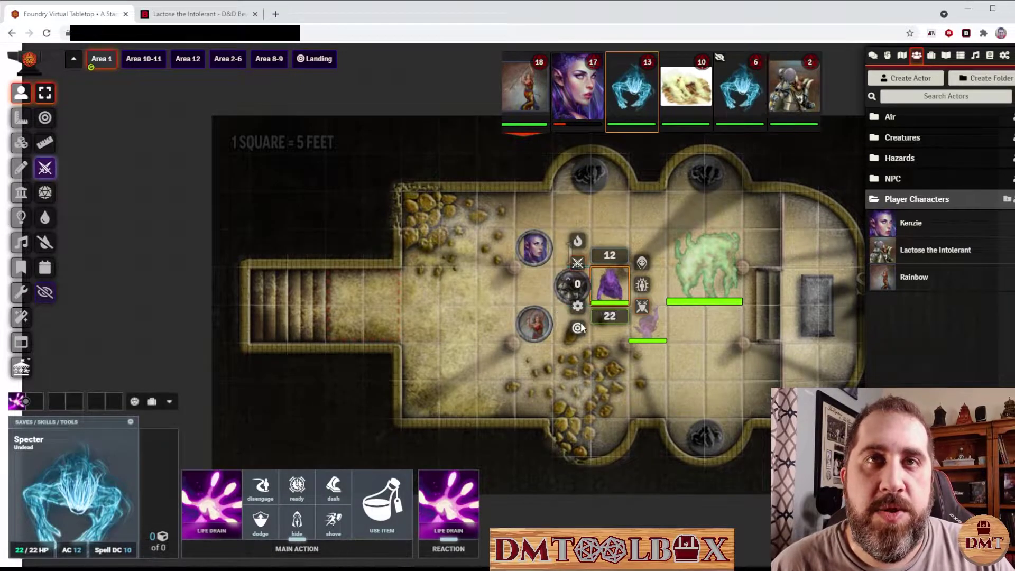
{"action": "left_click", "coordinate": [564, 288]}
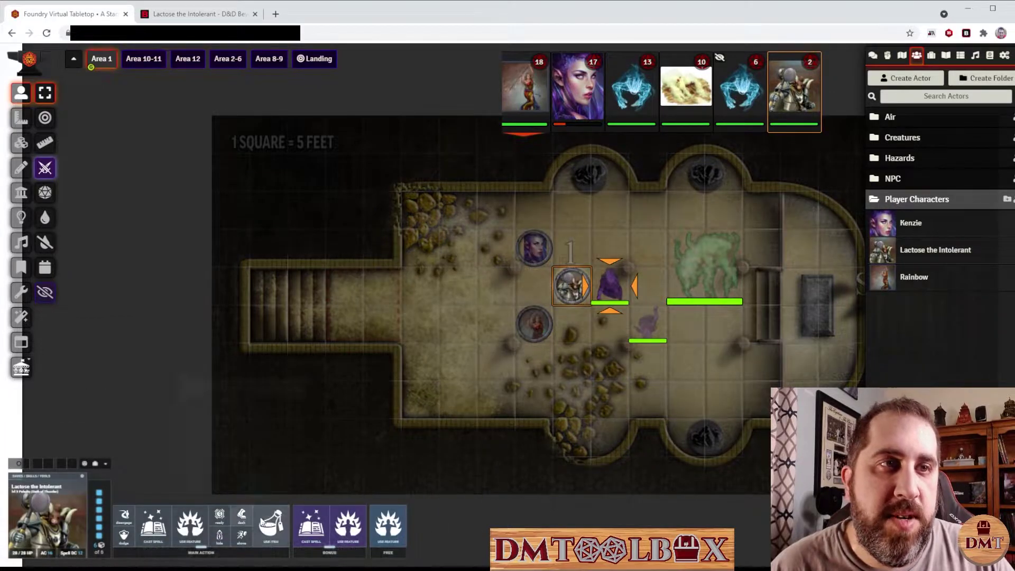
{"action": "mouse_move", "coordinate": [271, 524]}
{"action": "left_click", "coordinate": [268, 486]}
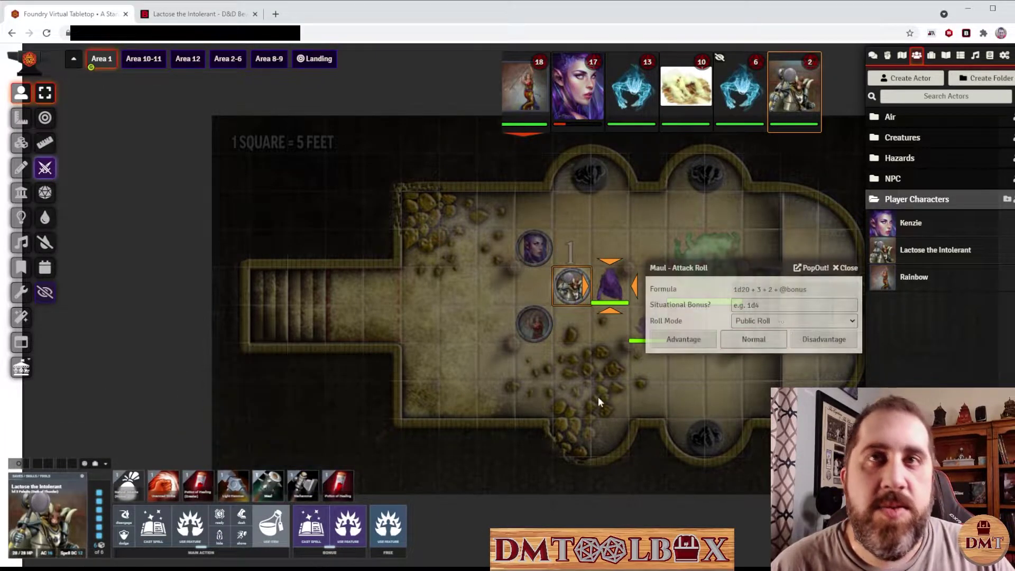
{"action": "left_click", "coordinate": [751, 341]}
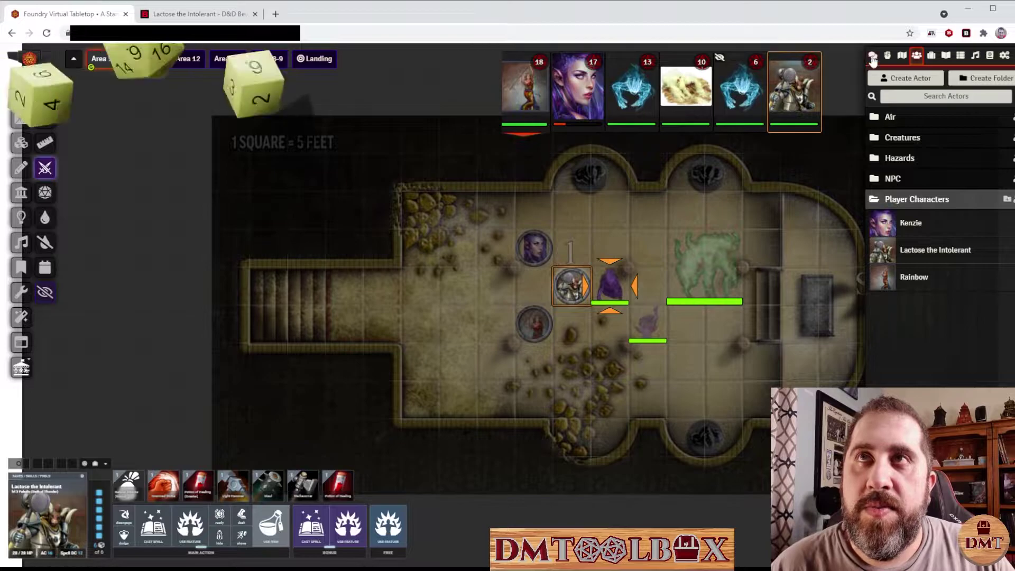
{"action": "left_click", "coordinate": [873, 55]}
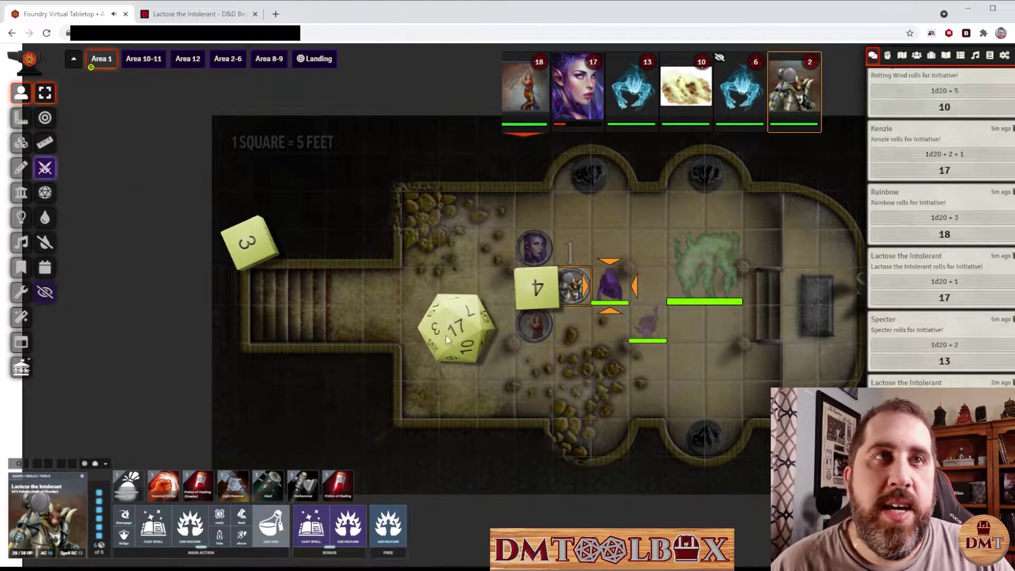